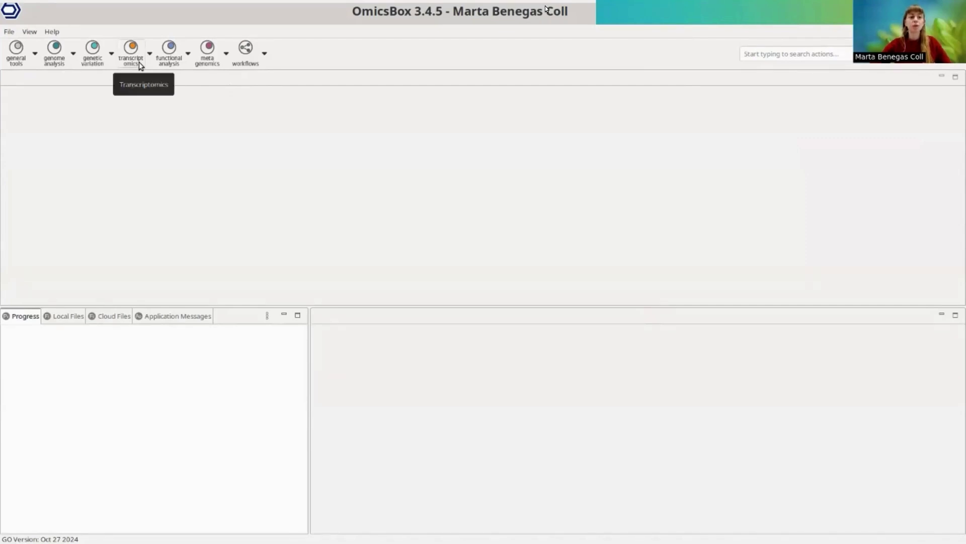
{"action": "left_click", "coordinate": [141, 66]}
{"action": "mouse_move", "coordinate": [153, 180]}
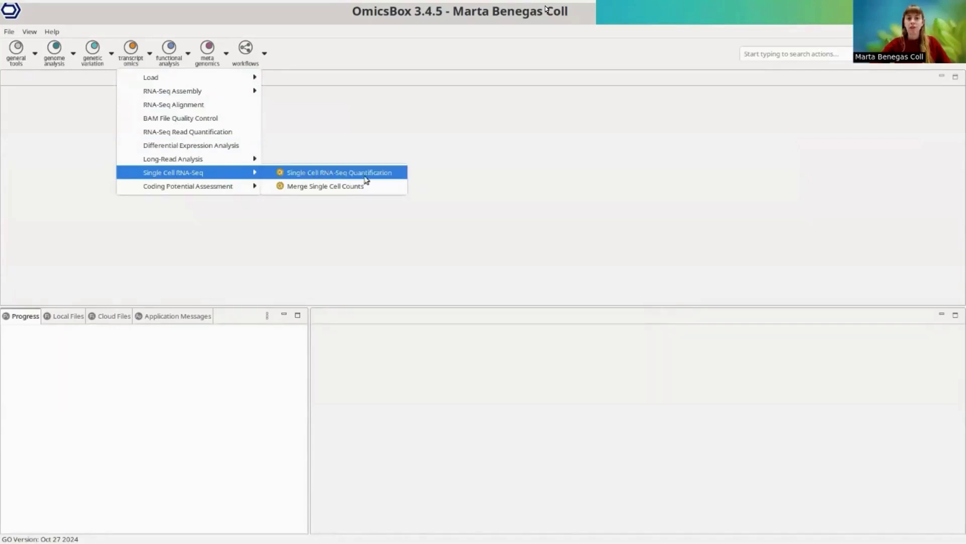
{"action": "left_click", "coordinate": [392, 175]}
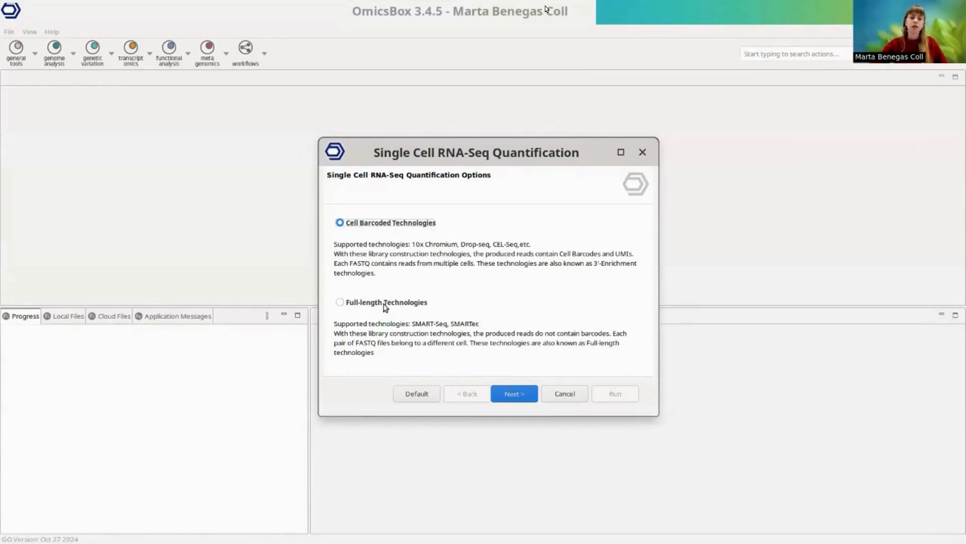
{"action": "left_click", "coordinate": [565, 394]}
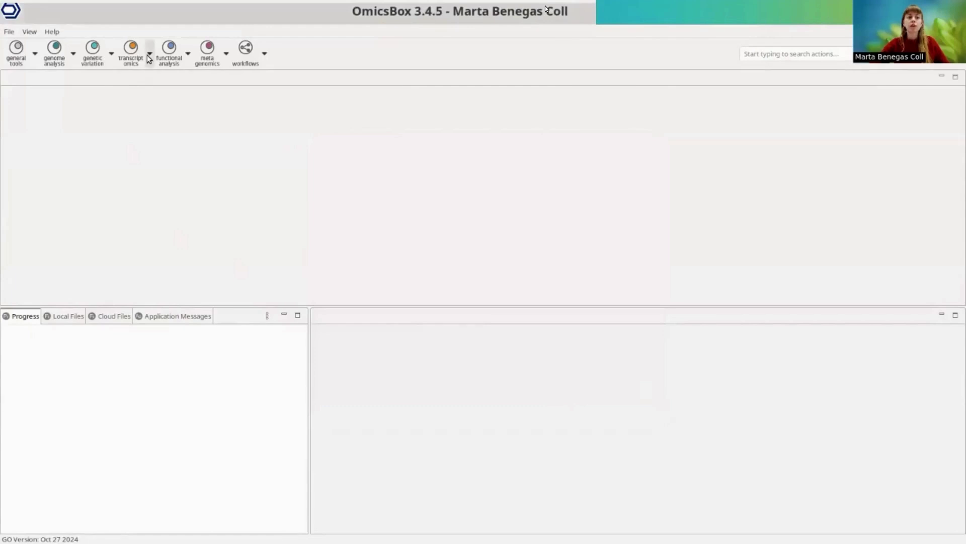
Load the single cell RNA-Seq count matrix human_lung_d1.h5 using the CellRanger H5 input type.
{"action": "left_click", "coordinate": [149, 57]}
{"action": "mouse_move", "coordinate": [172, 79]}
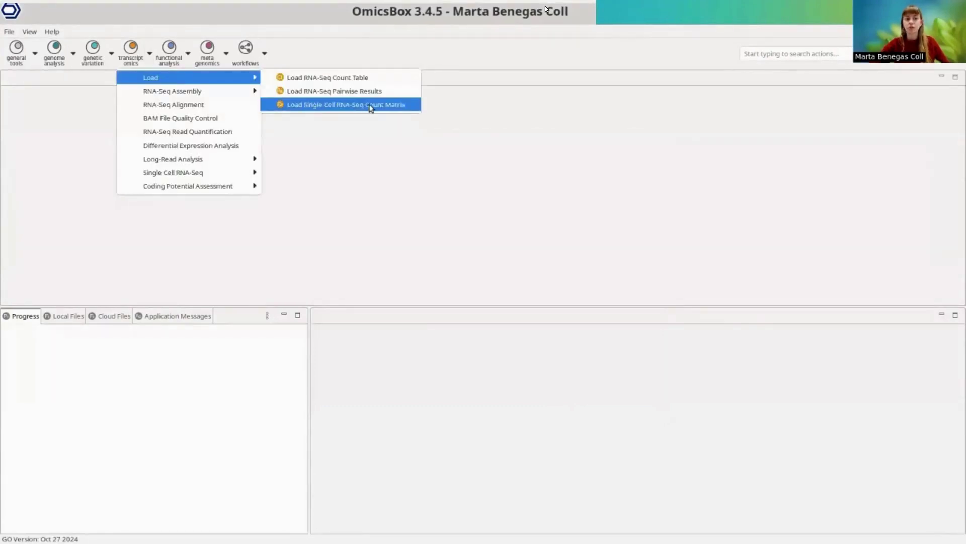
{"action": "left_click", "coordinate": [395, 108]}
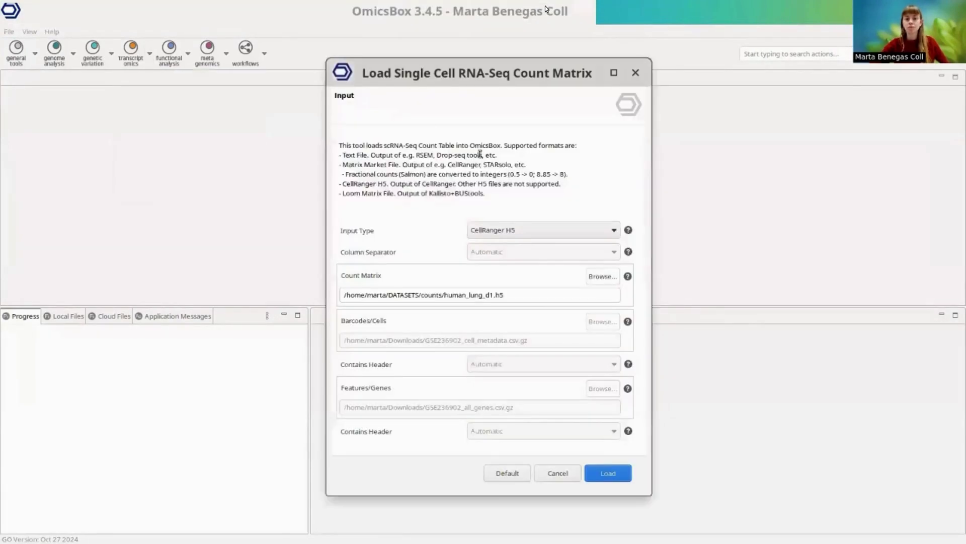
{"action": "left_click", "coordinate": [544, 230]}
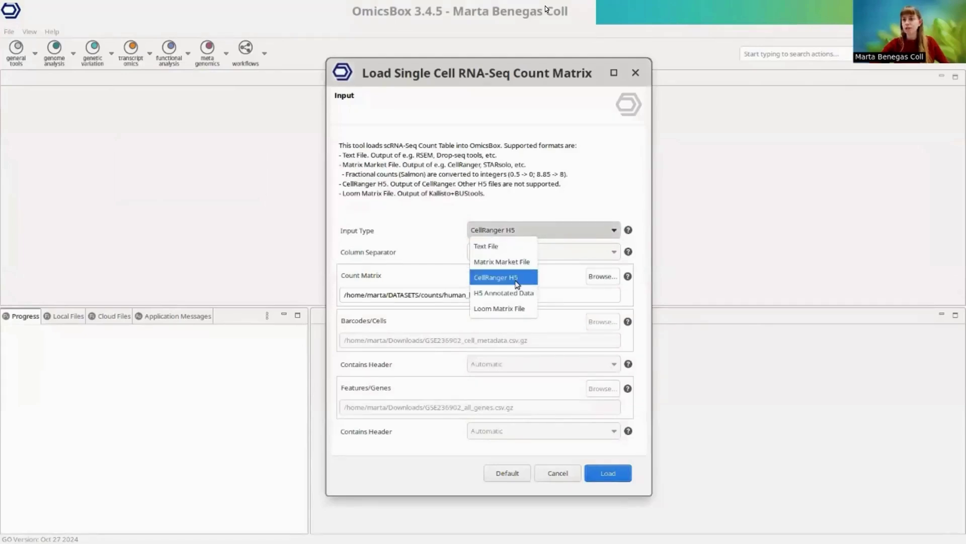
{"action": "left_click", "coordinate": [517, 279]}
{"action": "left_click", "coordinate": [610, 473]}
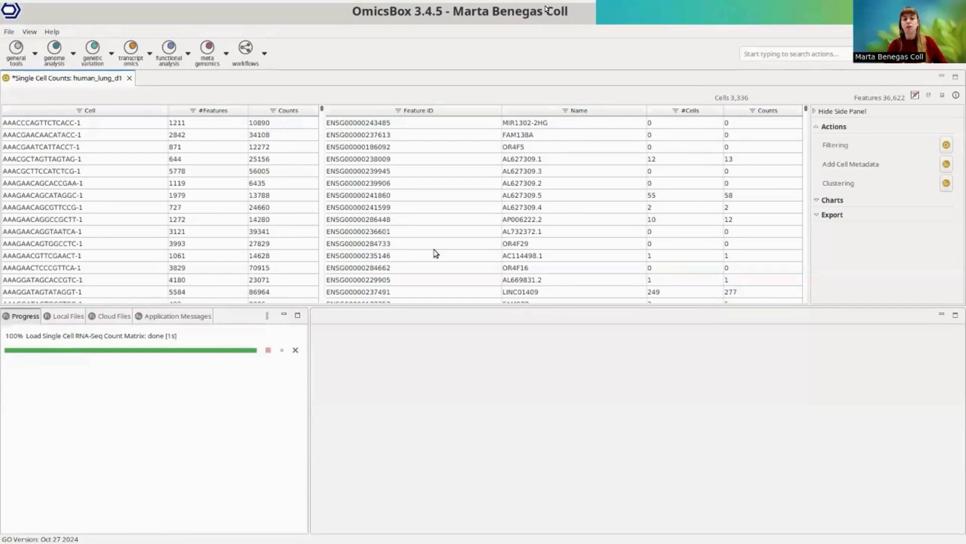
Open athaliana_roots_cellkb_annot from the annotation_webinar local folder and close the human_lung_d1 counts without saving.
{"action": "left_click", "coordinate": [69, 317]}
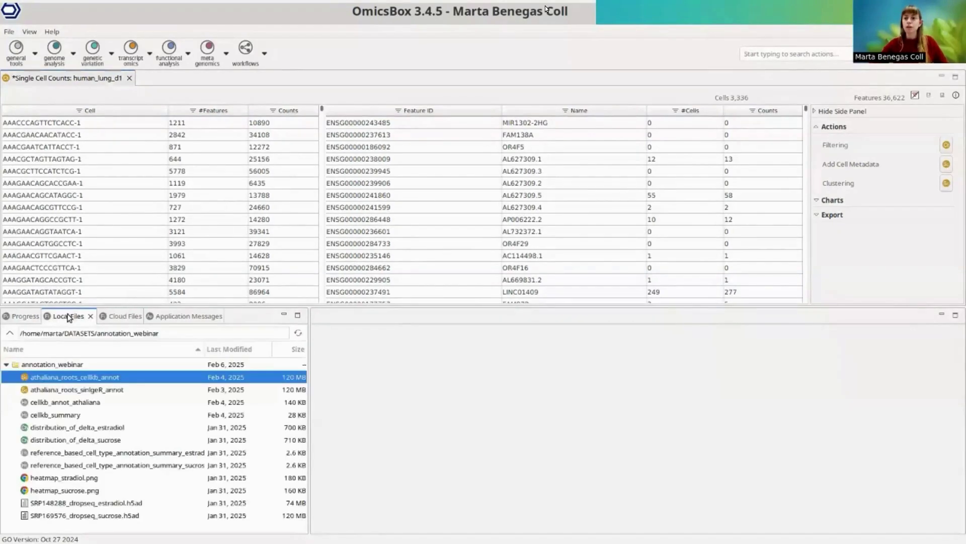
{"action": "double_click", "coordinate": [111, 383]}
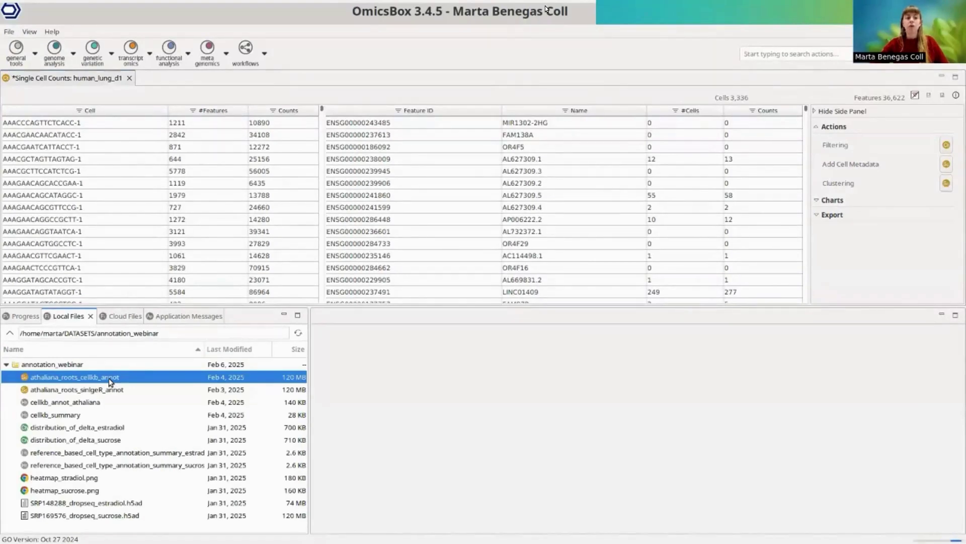
{"action": "left_click", "coordinate": [100, 81]}
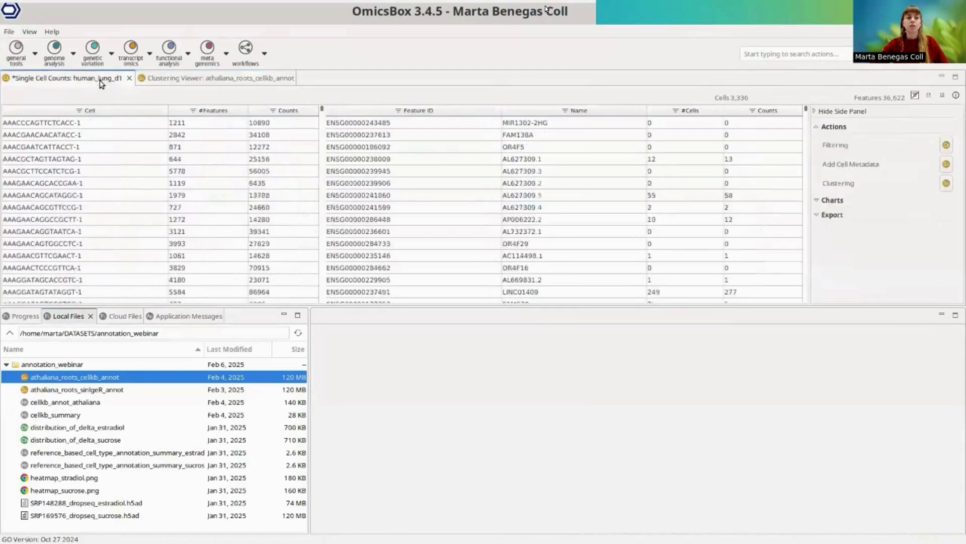
{"action": "left_click", "coordinate": [129, 79]}
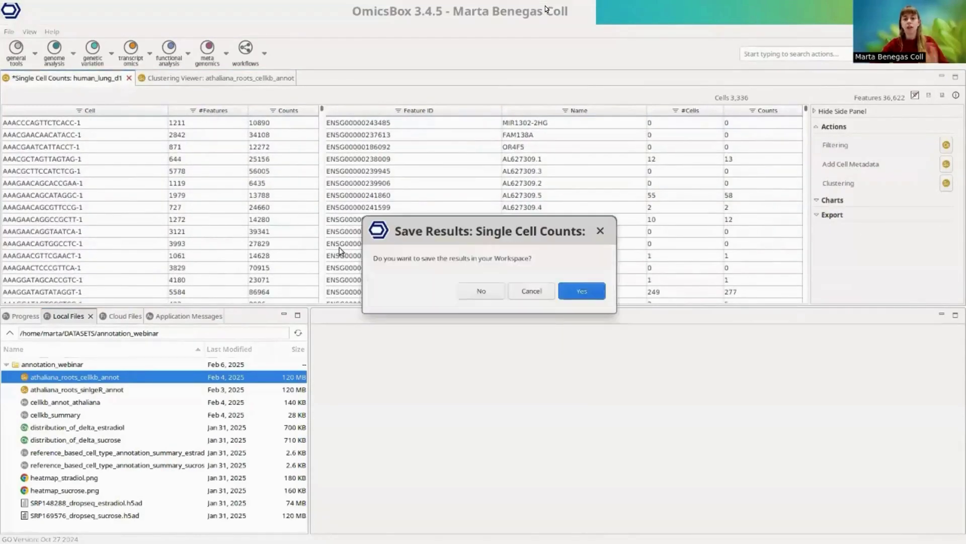
{"action": "left_click", "coordinate": [475, 290]}
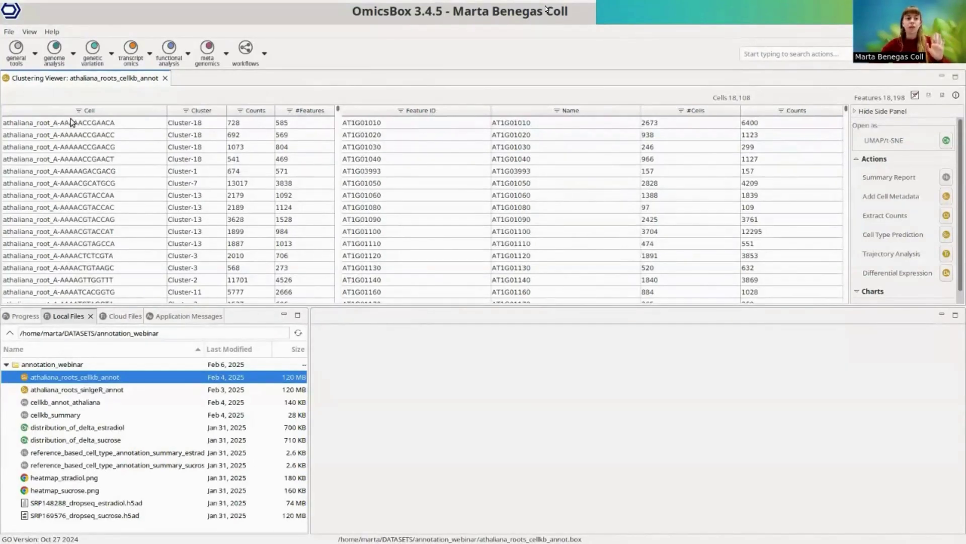
Open the athaliana_roots_cellkb_annot clustering as a UMAP/t-SNE plot and view its t-SNE projection.
{"action": "scroll", "coordinate": [81, 179], "scroll_direction": "down", "scroll_amount": 5}
{"action": "scroll", "coordinate": [80, 180], "scroll_direction": "up", "scroll_amount": 5}
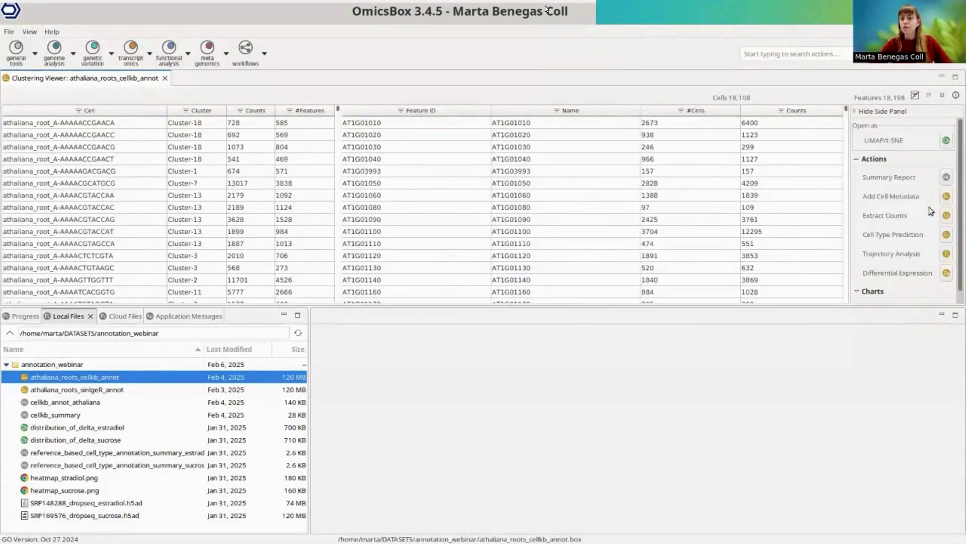
{"action": "scroll", "coordinate": [921, 255], "scroll_direction": "down", "scroll_amount": 1}
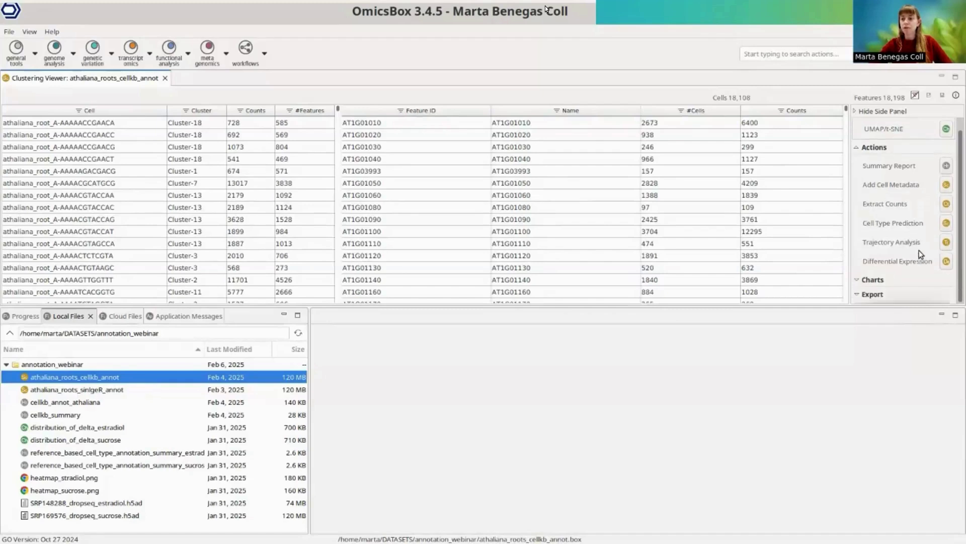
{"action": "left_click", "coordinate": [894, 285]}
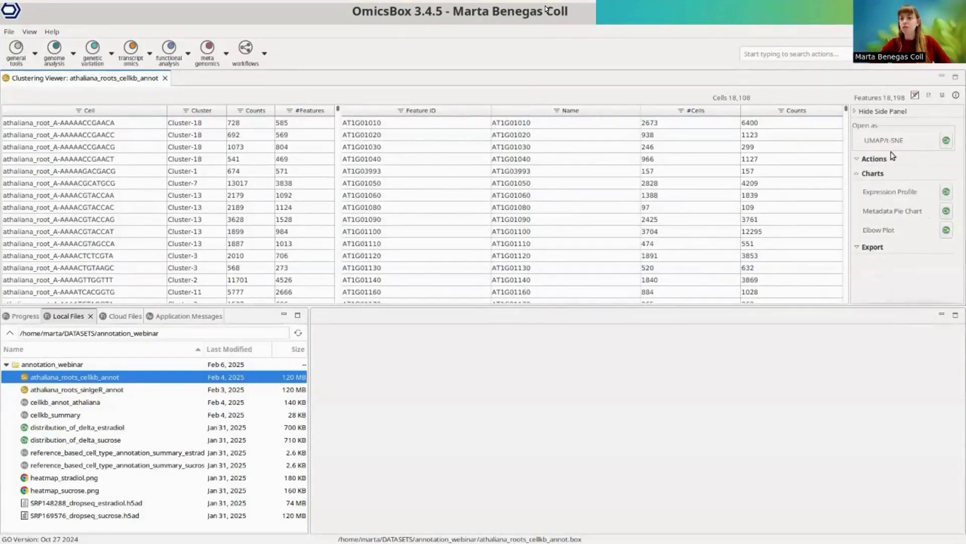
{"action": "left_click", "coordinate": [946, 140]}
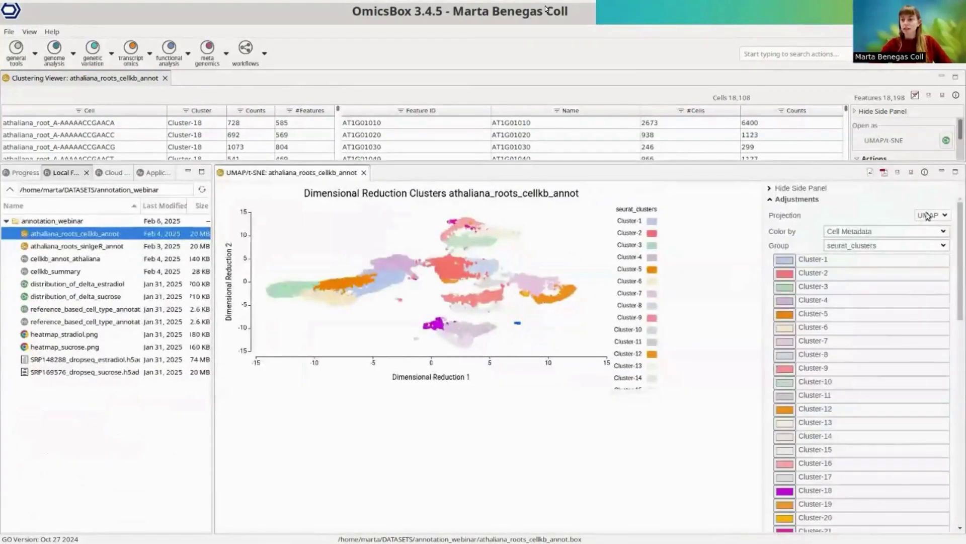
{"action": "left_click", "coordinate": [939, 216]}
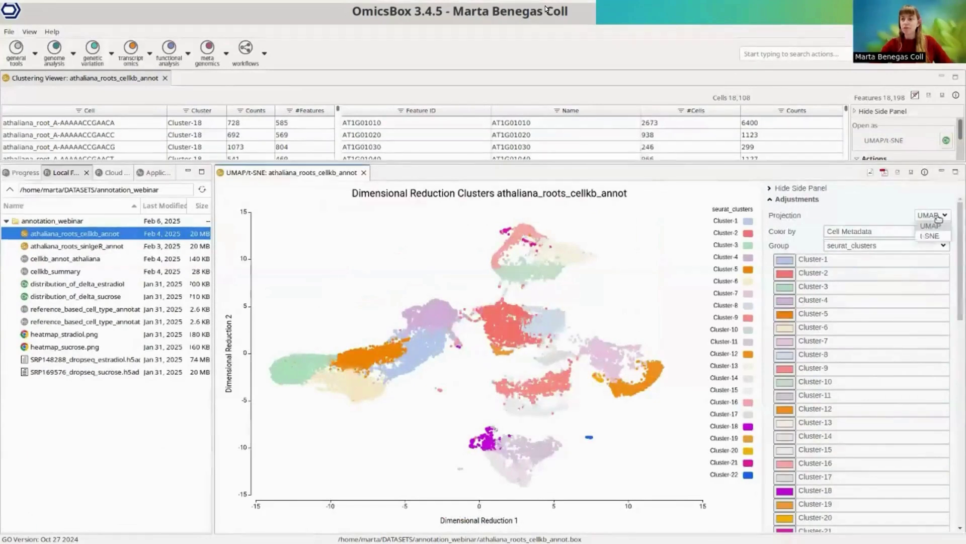
{"action": "left_click", "coordinate": [931, 236]}
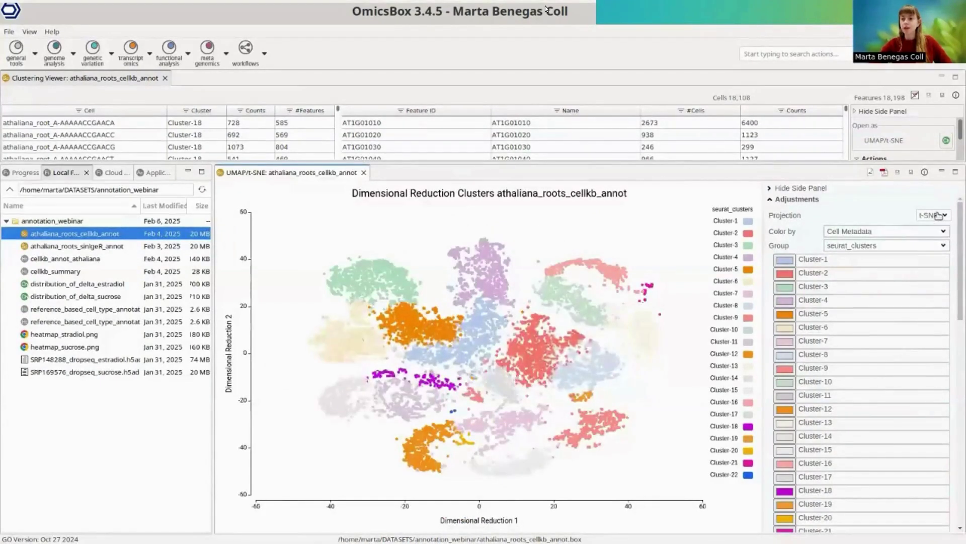
Recolor Cluster-2 grey with RGB 148, 148, 148 and show the plot in the UMAP projection.
{"action": "left_click", "coordinate": [785, 273]}
{"action": "mouse_move", "coordinate": [806, 297]}
{"action": "left_mouse_down"}
{"action": "mouse_move", "coordinate": [840, 291]}
{"action": "mouse_move", "coordinate": [761, 324]}
{"action": "left_mouse_up"}
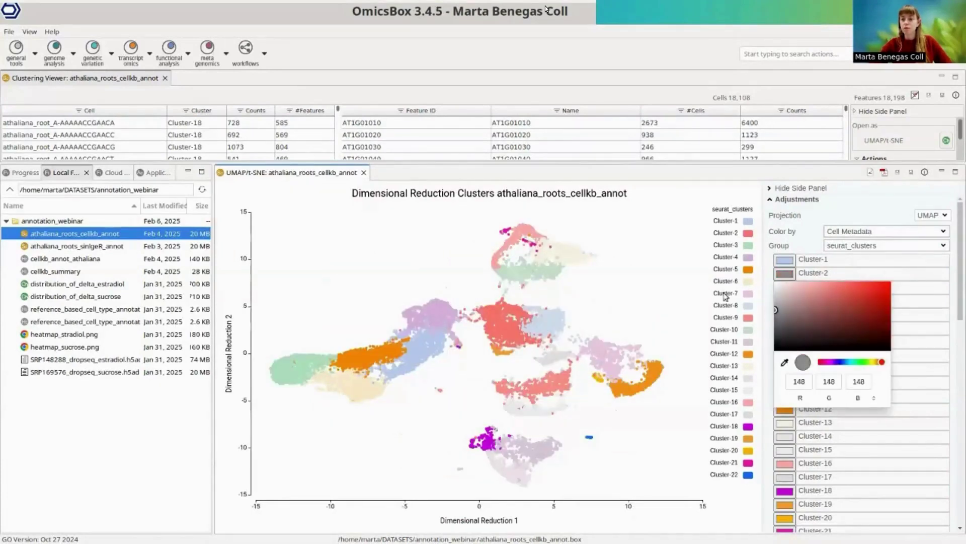
{"action": "left_click", "coordinate": [680, 280]}
Select the uppermost island of cells in the UMAP plot with a freehand Lasso outline.
{"action": "scroll", "coordinate": [901, 374], "scroll_direction": "down", "scroll_amount": 1}
{"action": "scroll", "coordinate": [901, 374], "scroll_direction": "down", "scroll_amount": 8}
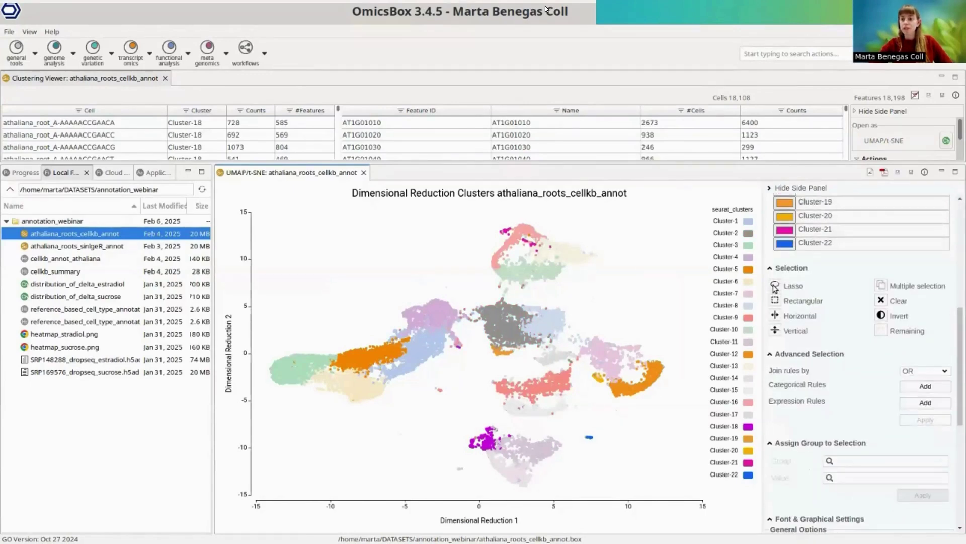
{"action": "left_click", "coordinate": [775, 285]}
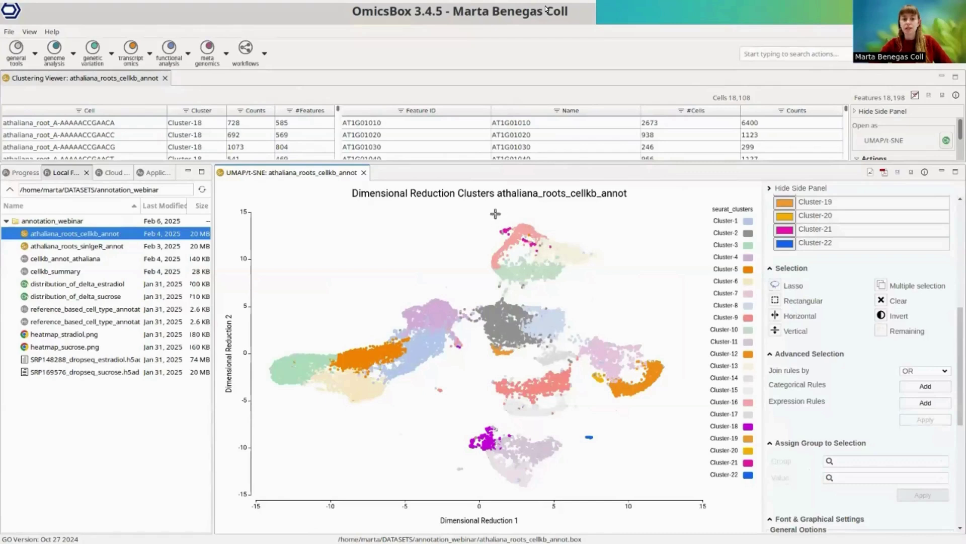
{"action": "mouse_move", "coordinate": [562, 225]}
{"action": "left_mouse_down"}
{"action": "mouse_move", "coordinate": [578, 287]}
{"action": "mouse_move", "coordinate": [490, 282]}
{"action": "left_mouse_up"}
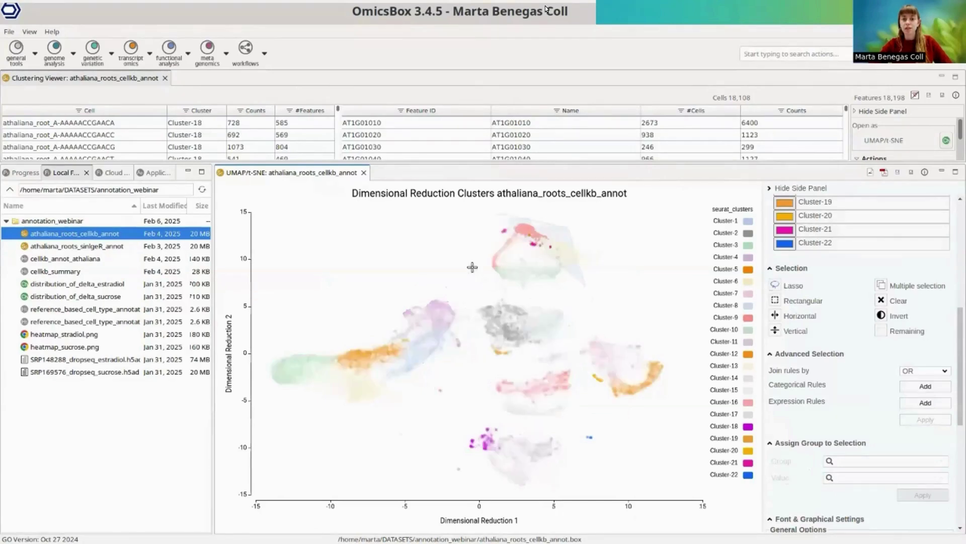
{"action": "left_click_drag", "start_coordinate": [467, 250], "coordinate": [496, 216]}
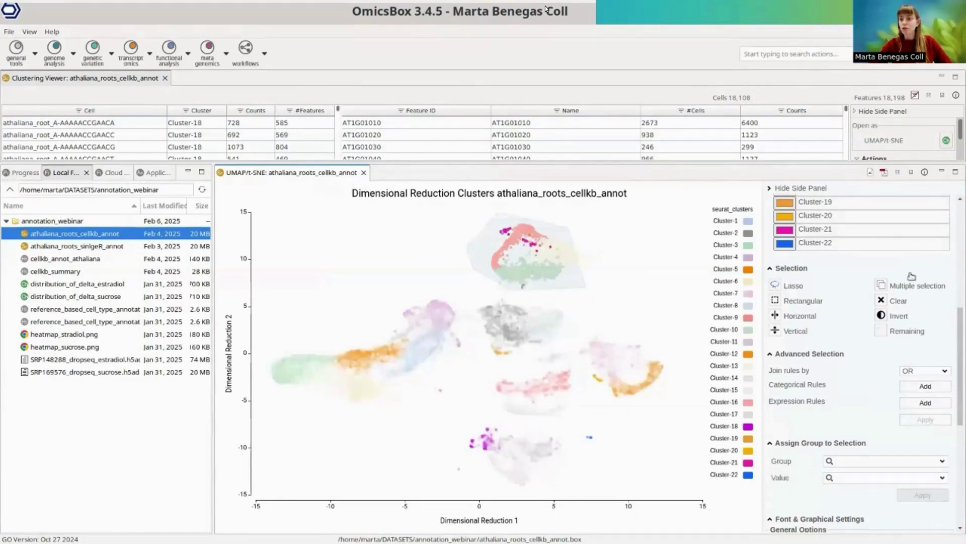
Assign the lassoed cells to the group my_annot with the value grou.
{"action": "scroll", "coordinate": [839, 334], "scroll_direction": "down", "scroll_amount": 2}
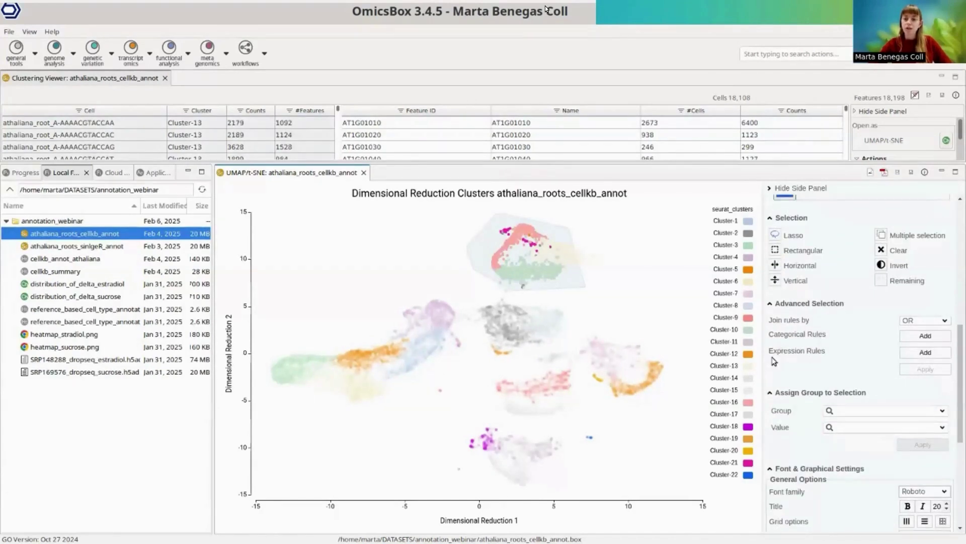
{"action": "left_click", "coordinate": [861, 411]}
{"action": "type", "text": "my"}
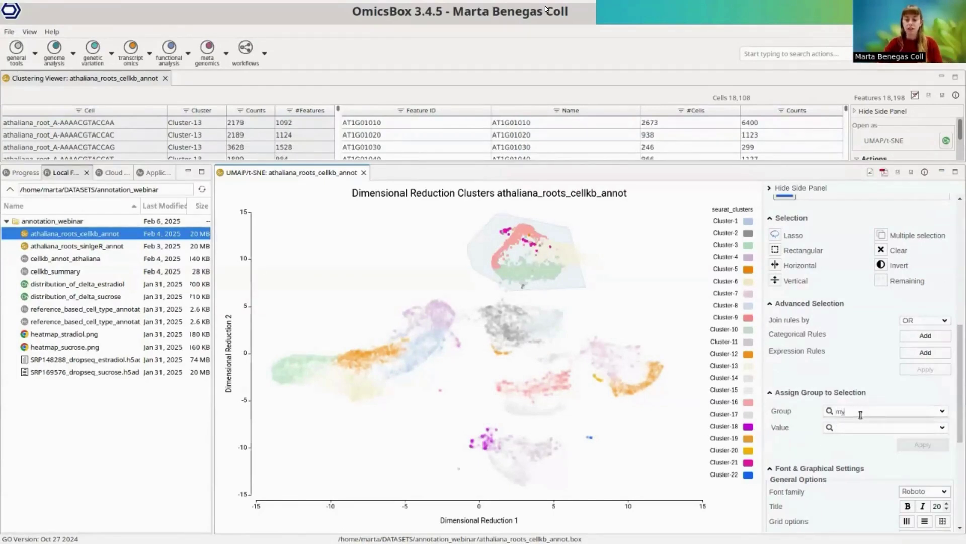
{"action": "type", "text": "_annot"}
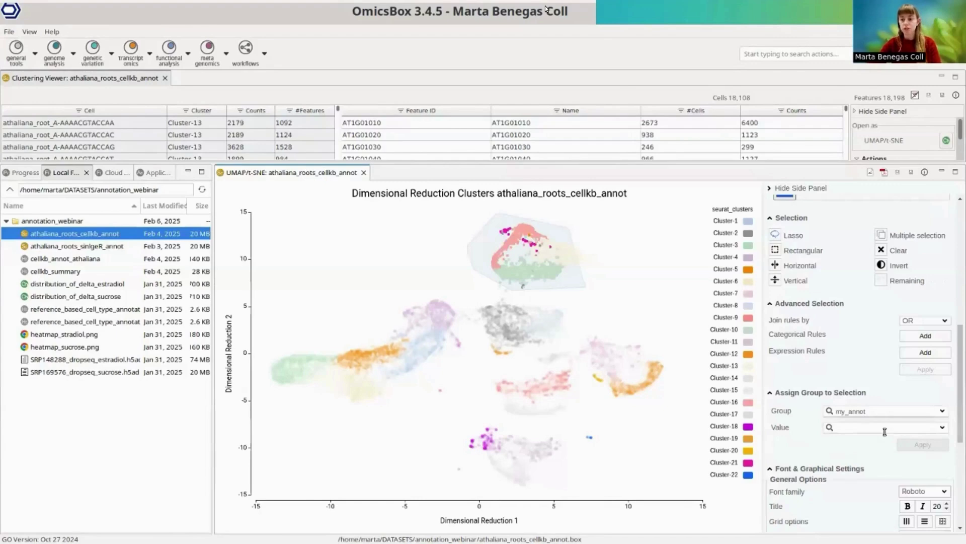
{"action": "left_click", "coordinate": [885, 431]}
{"action": "type", "text": "g"}
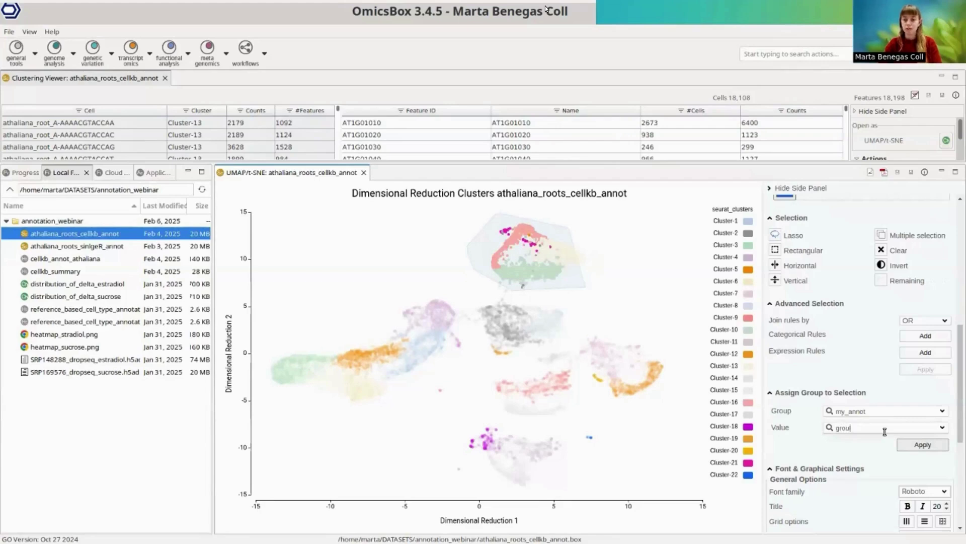
{"action": "type", "text": "rou"}
{"action": "left_click", "coordinate": [906, 444]}
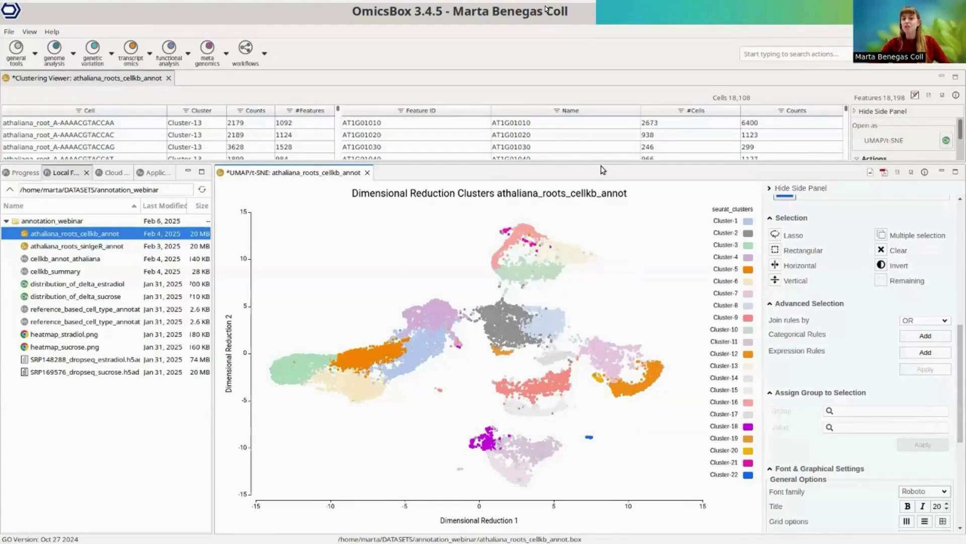
Enlarge the clustering table area and start a Cell Type Prediction with the CellKb method.
{"action": "left_click_drag", "start_coordinate": [596, 162], "coordinate": [586, 247]}
{"action": "left_click_drag", "start_coordinate": [586, 256], "coordinate": [587, 261]}
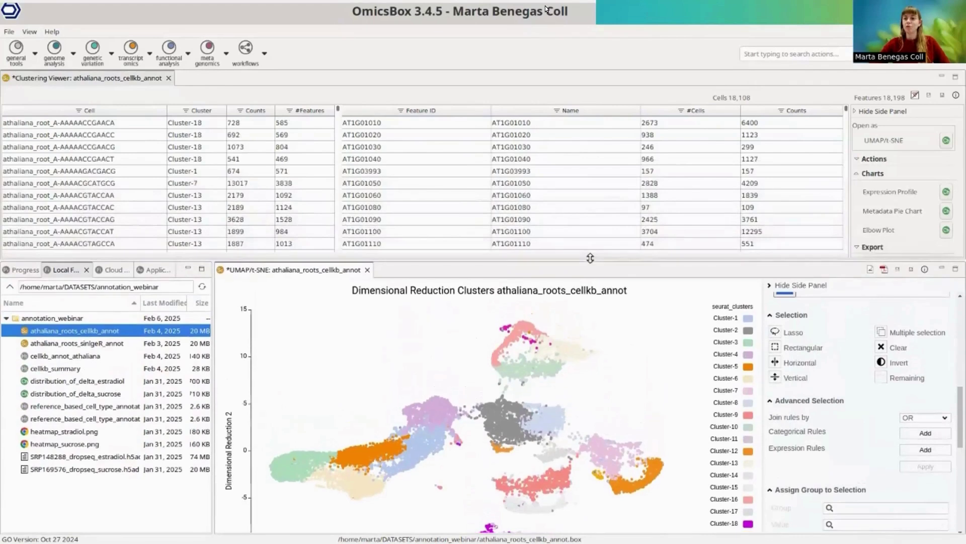
{"action": "left_click", "coordinate": [875, 159]}
{"action": "scroll", "coordinate": [885, 178], "scroll_direction": "down", "scroll_amount": 2}
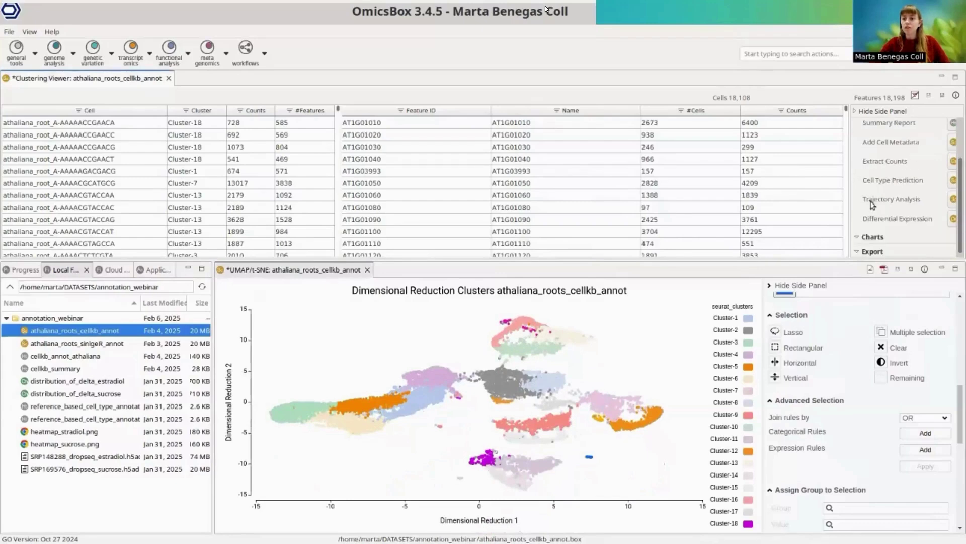
{"action": "left_click", "coordinate": [953, 180]}
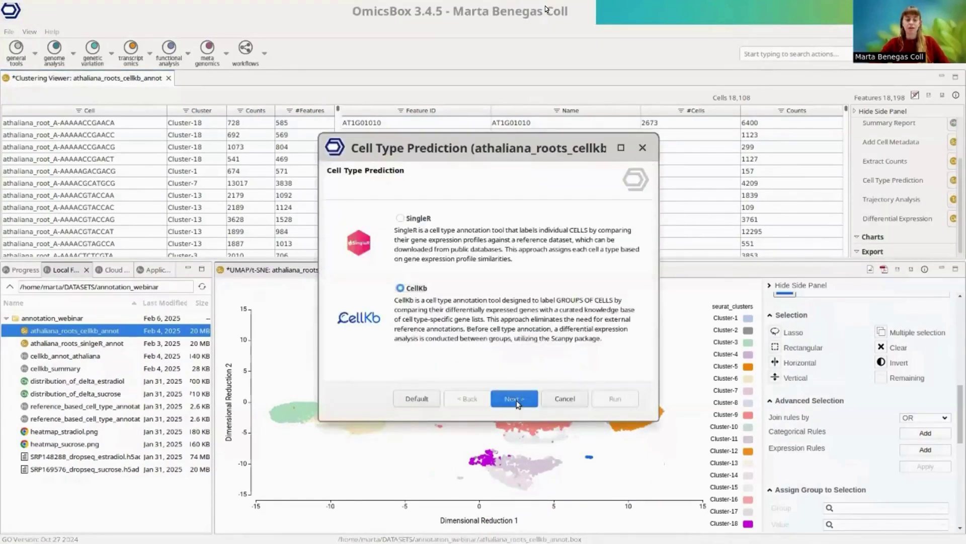
{"action": "left_click", "coordinate": [517, 400]}
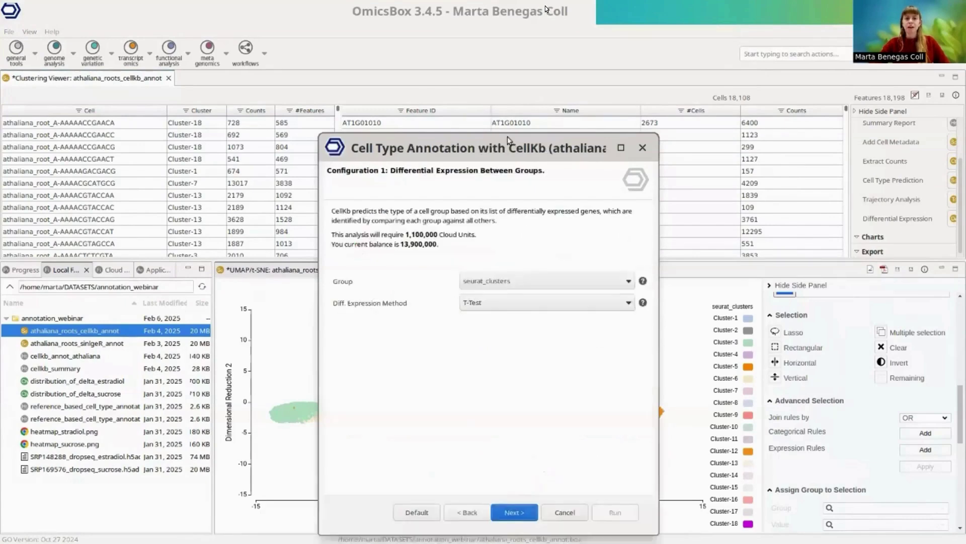
Review the differential expression methods for the CellKb annotation, keeping T-Test selected.
{"action": "left_click_drag", "start_coordinate": [522, 154], "coordinate": [493, 92]}
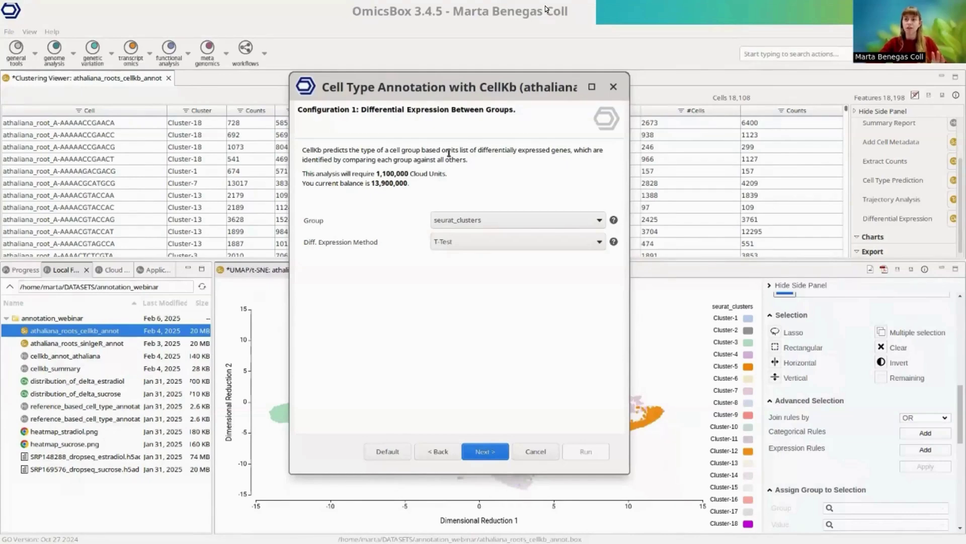
{"action": "left_click", "coordinate": [481, 246]}
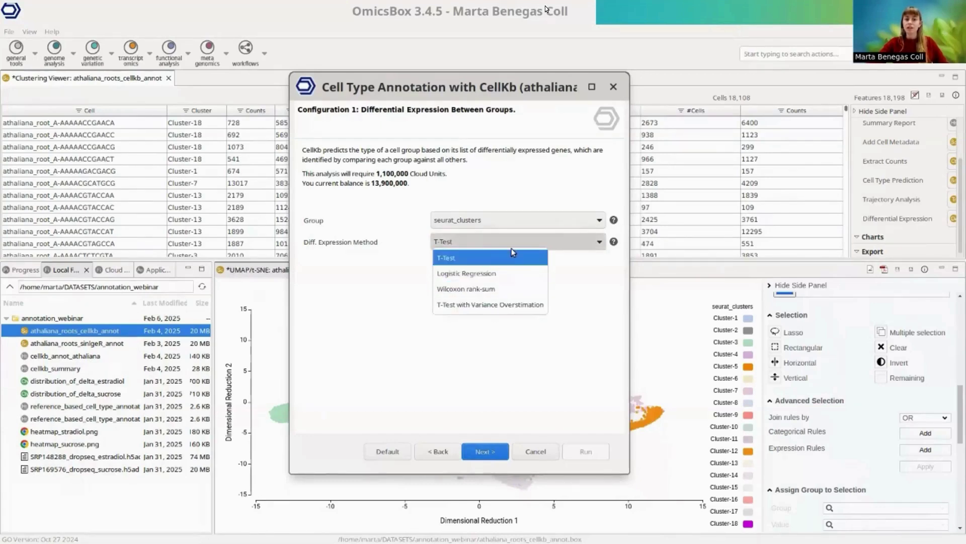
{"action": "left_click", "coordinate": [515, 244]}
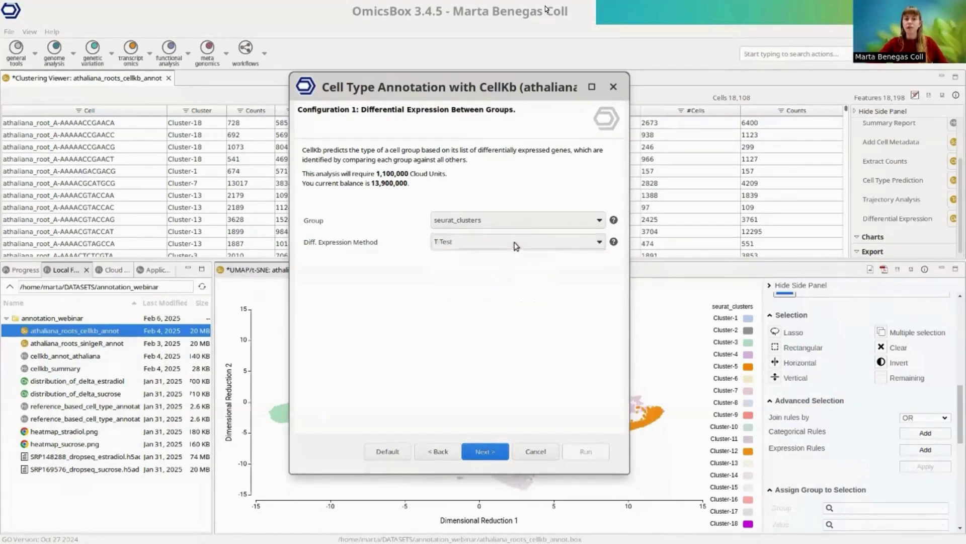
Choose seurat_clusters as the group for differential expression and continue to the cell annotation settings.
{"action": "left_click", "coordinate": [494, 223]}
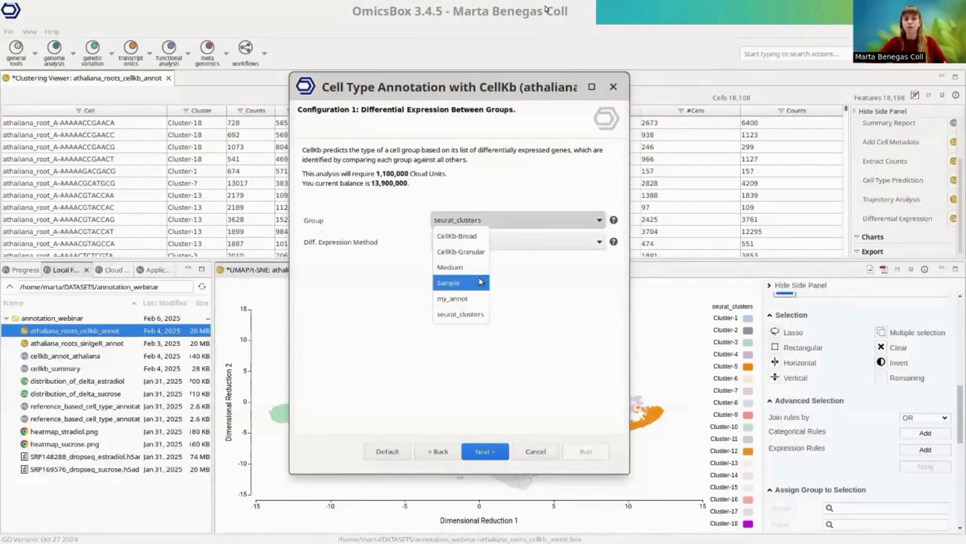
{"action": "left_click", "coordinate": [481, 318]}
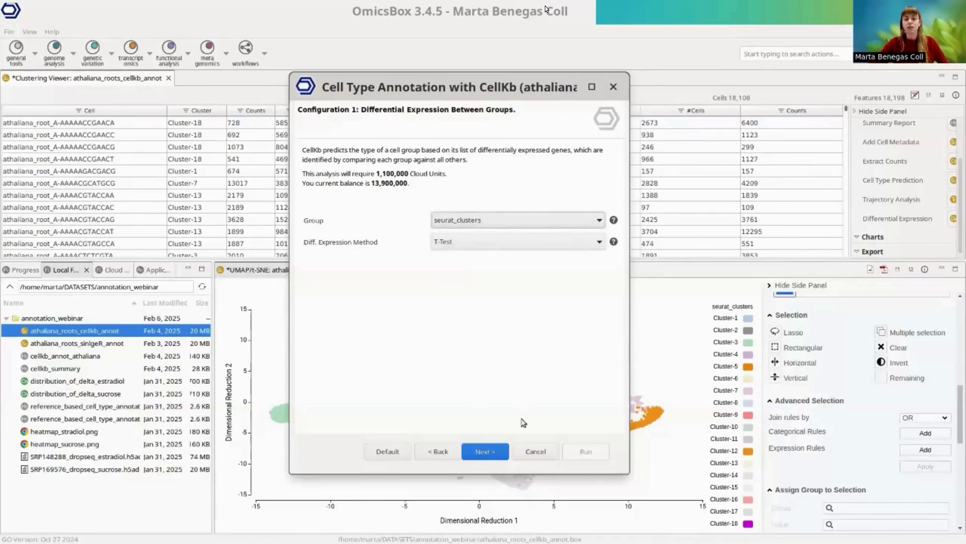
{"action": "left_click", "coordinate": [484, 451]}
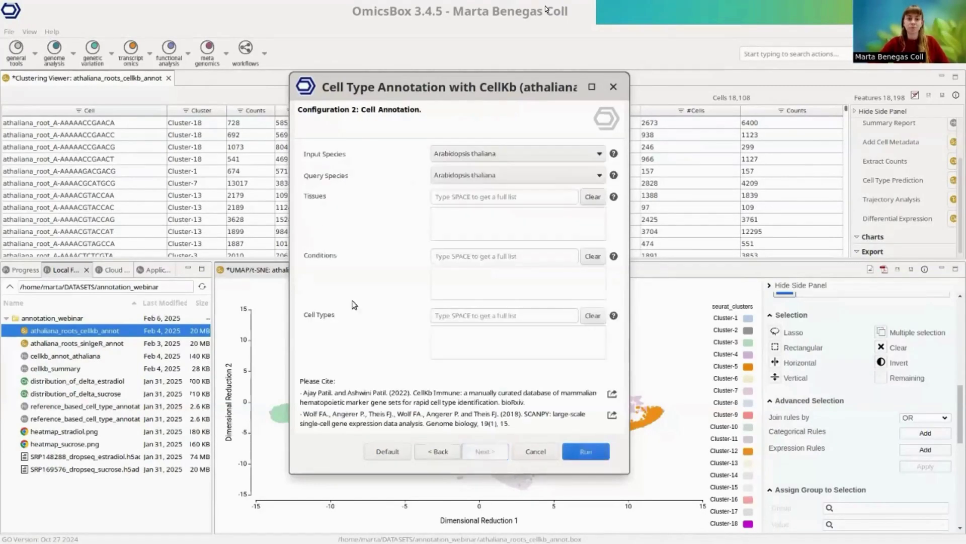
Set both the input species and the query species to Arabidopsis thaliana for the CellKb annotation.
{"action": "left_click_drag", "start_coordinate": [389, 90], "coordinate": [371, 66]}
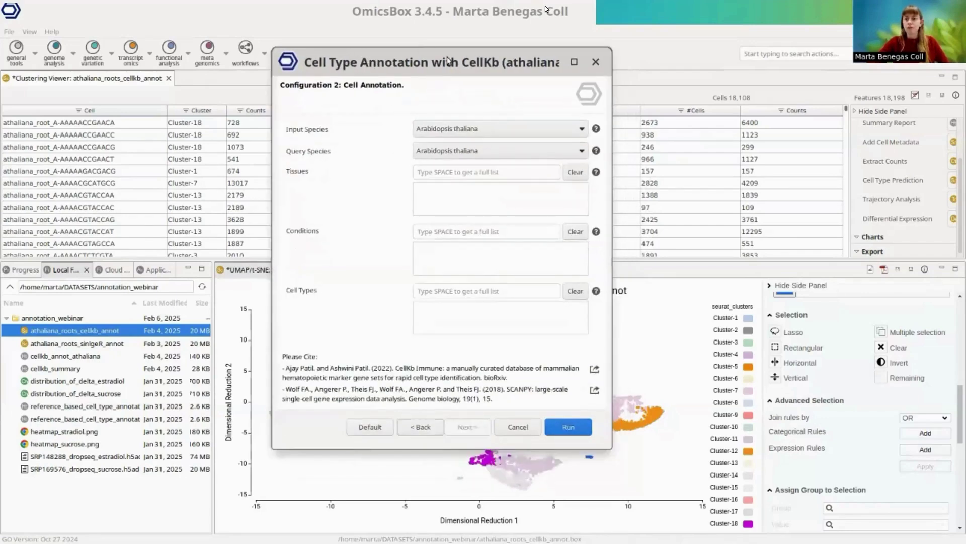
{"action": "left_click", "coordinate": [488, 133]}
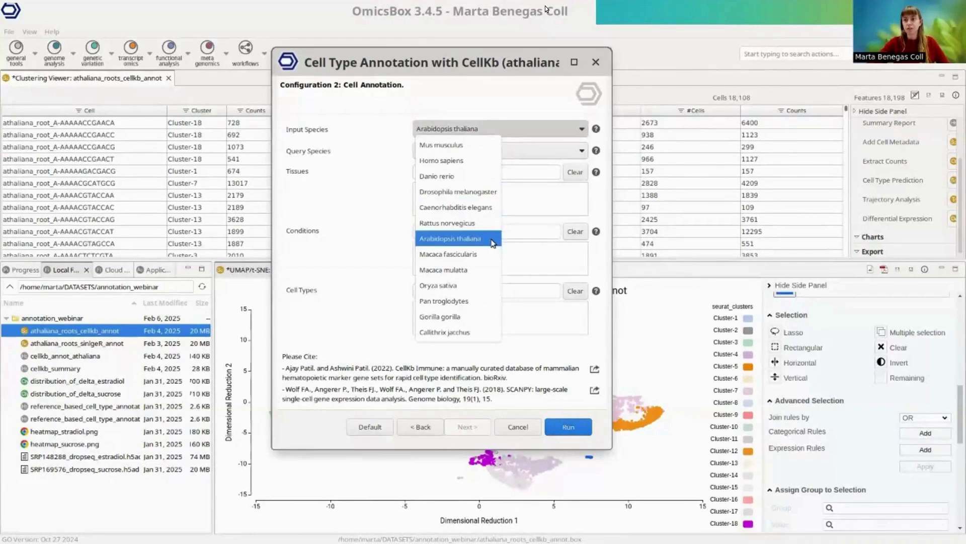
{"action": "left_click", "coordinate": [492, 242]}
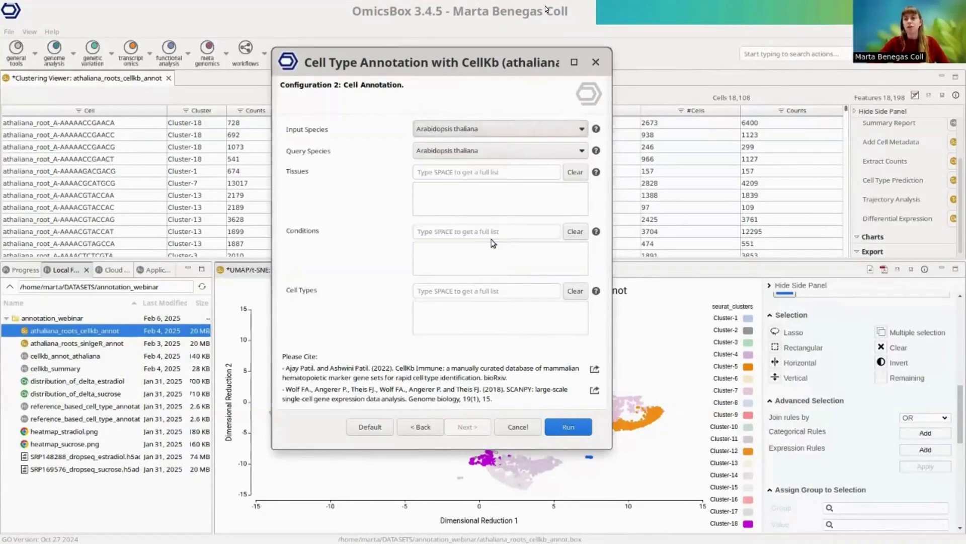
{"action": "left_click", "coordinate": [438, 153]}
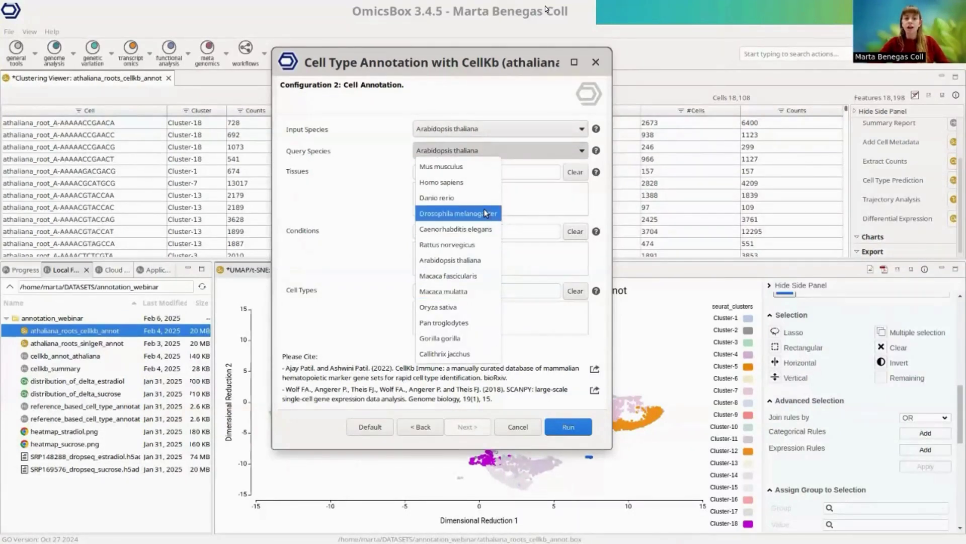
{"action": "left_click", "coordinate": [486, 260]}
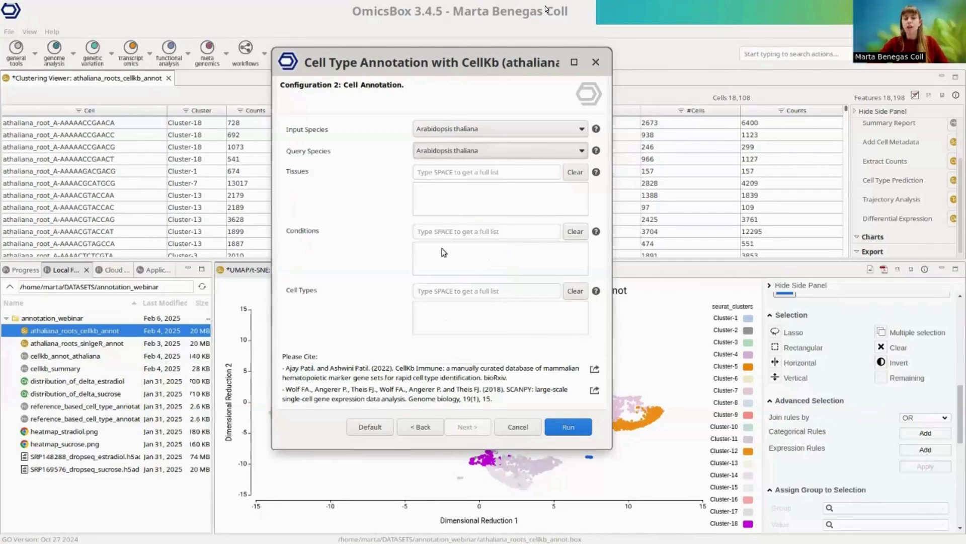
Add root to the tissues of the CellKb annotation settings.
{"action": "left_click", "coordinate": [431, 172]}
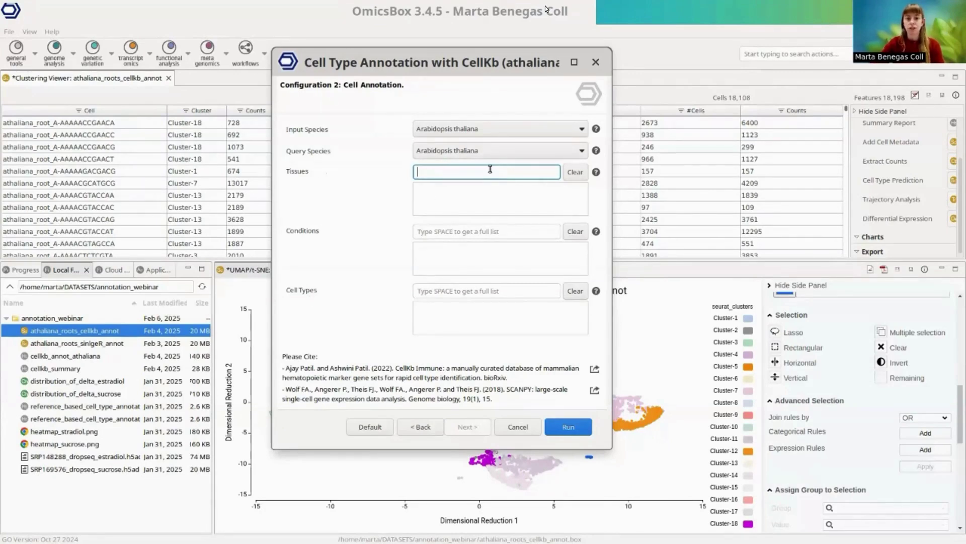
{"action": "type", "text": "roo"}
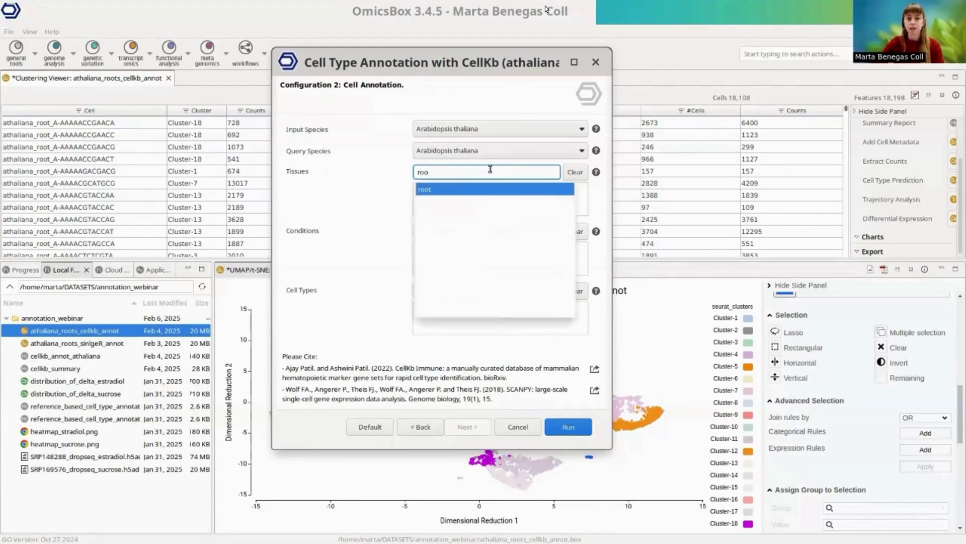
{"action": "left_click", "coordinate": [441, 190]}
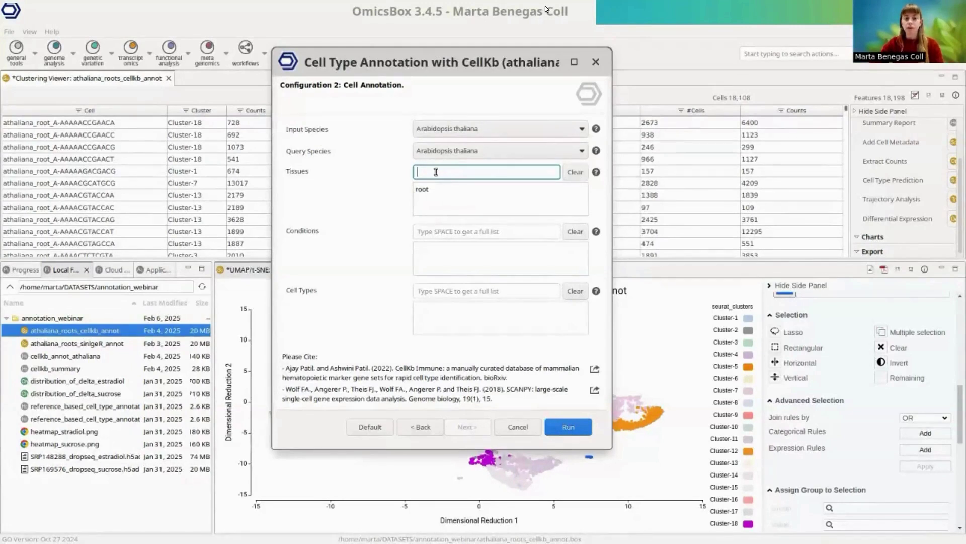
Add plant embryo proper and phyllome to the tissues from the full list of options.
{"action": "key", "text": "space"}
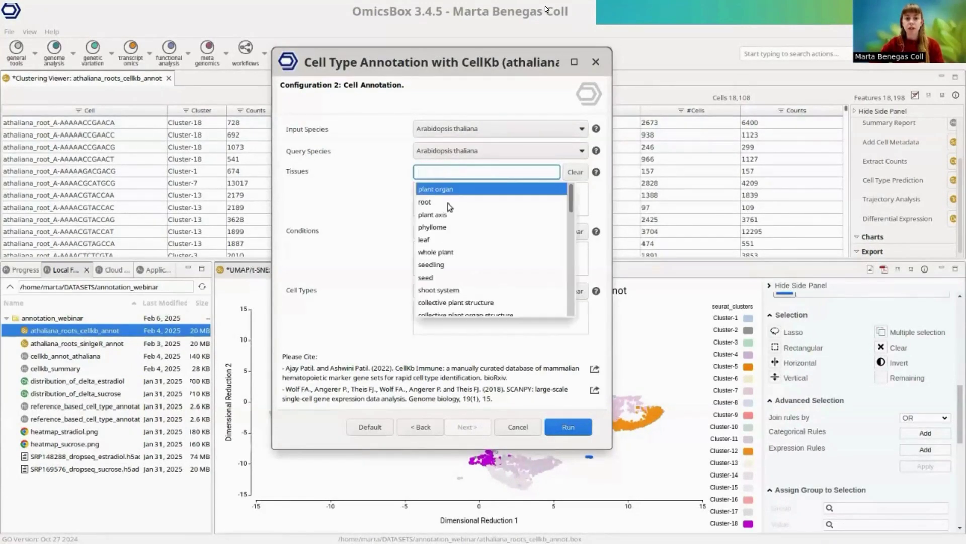
{"action": "scroll", "coordinate": [450, 208], "scroll_direction": "down", "scroll_amount": 4}
{"action": "left_click", "coordinate": [447, 234]}
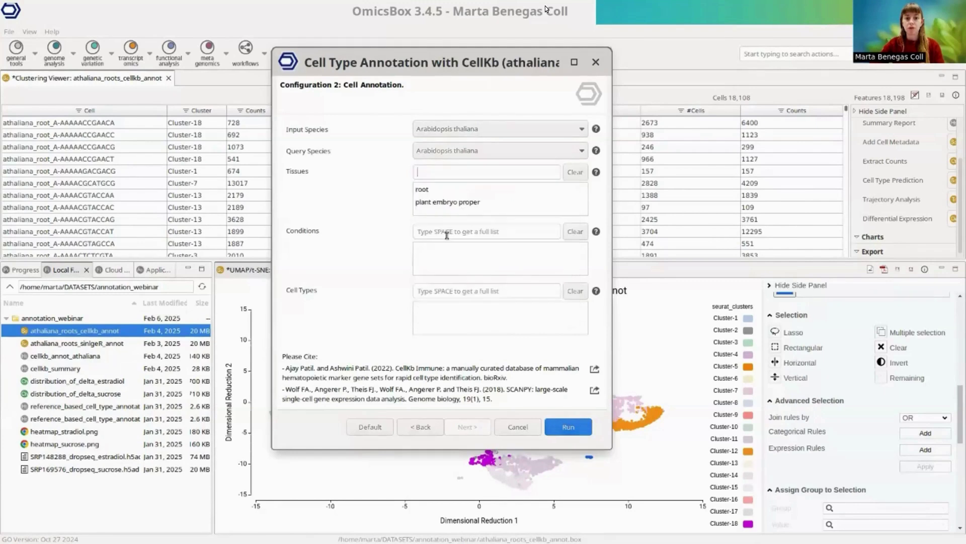
{"action": "key", "text": "space"}
{"action": "left_click", "coordinate": [432, 226]}
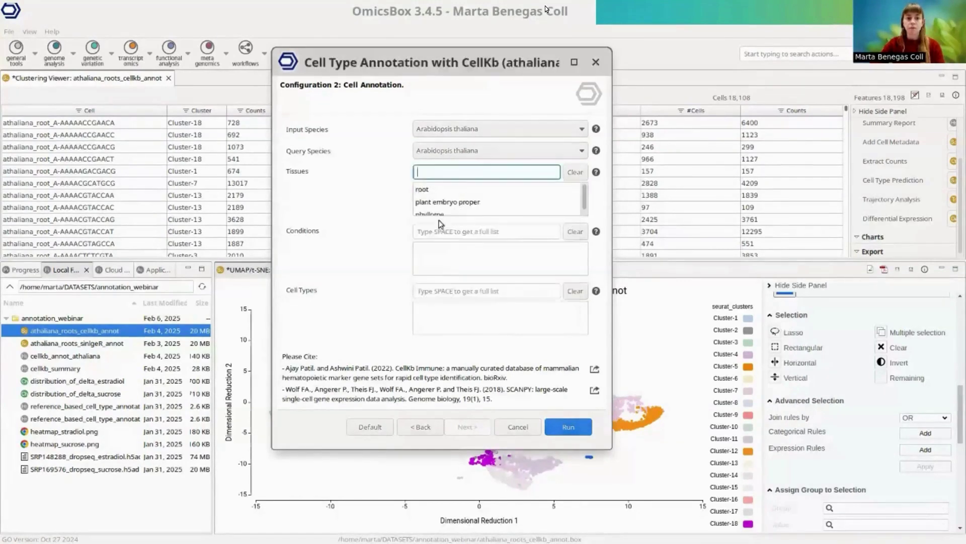
Remove plant embryo proper from the tissues, and clear the rest of the tissue list.
{"action": "left_click", "coordinate": [483, 197]}
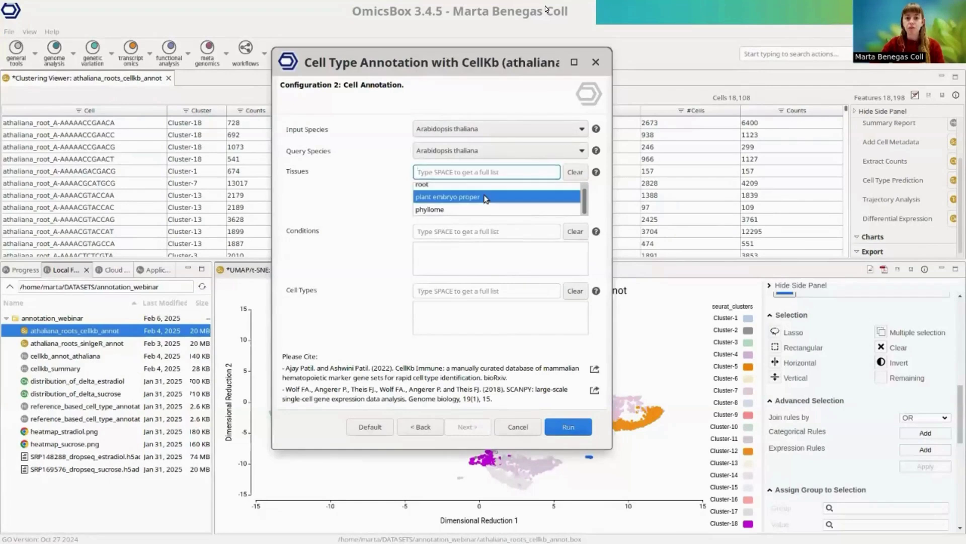
{"action": "right_click", "coordinate": [485, 197]}
{"action": "left_click", "coordinate": [511, 204]}
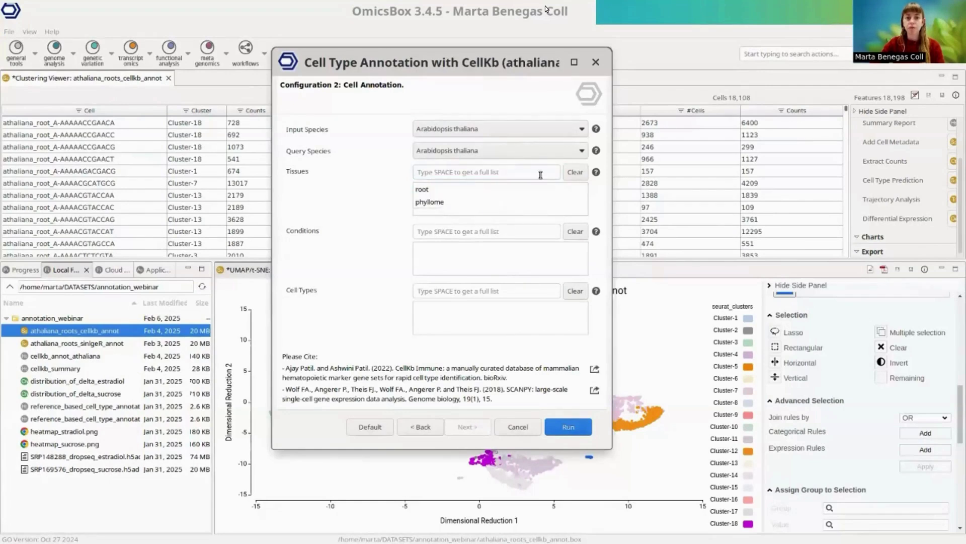
{"action": "left_click", "coordinate": [576, 174]}
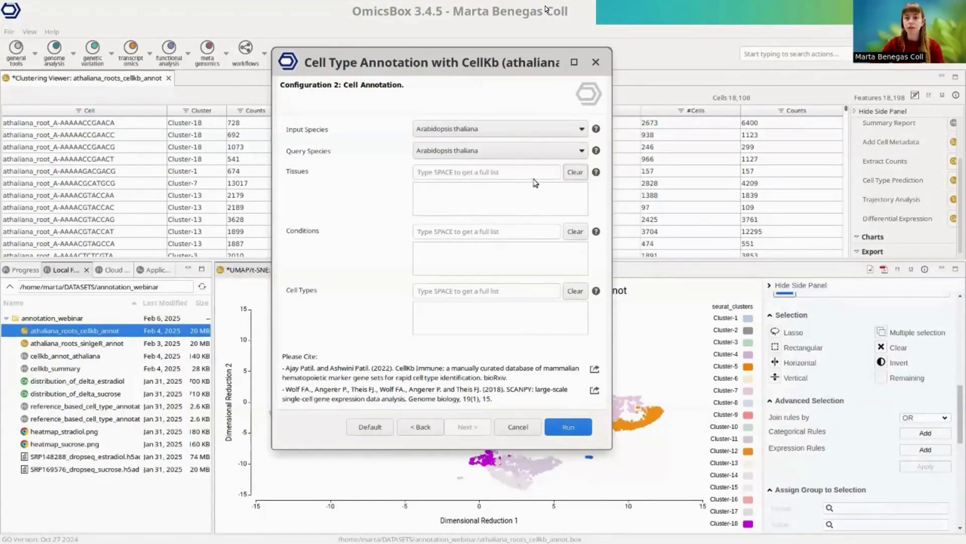
Restrict the emptied tissue filter to root.
{"action": "left_click", "coordinate": [516, 177]}
{"action": "type", "text": "roo"}
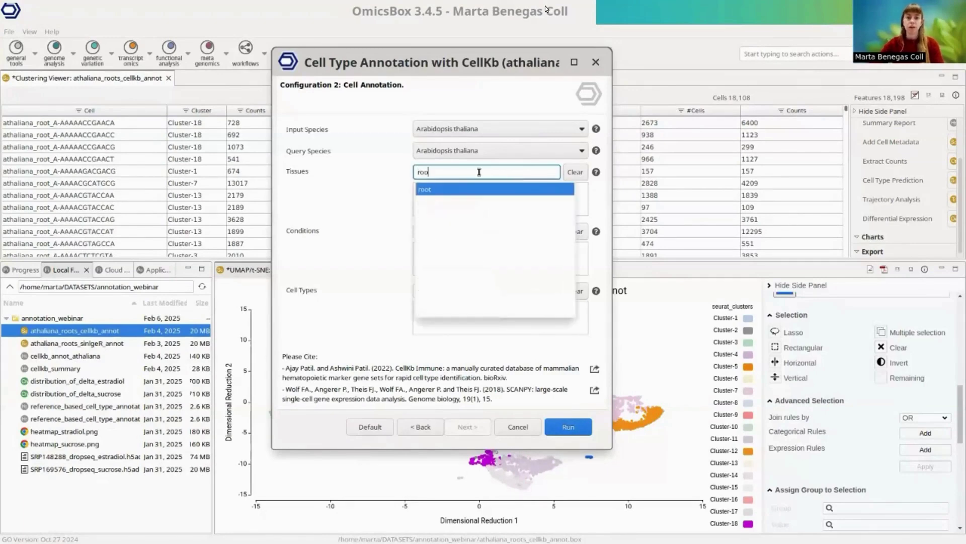
{"action": "left_click", "coordinate": [498, 187]}
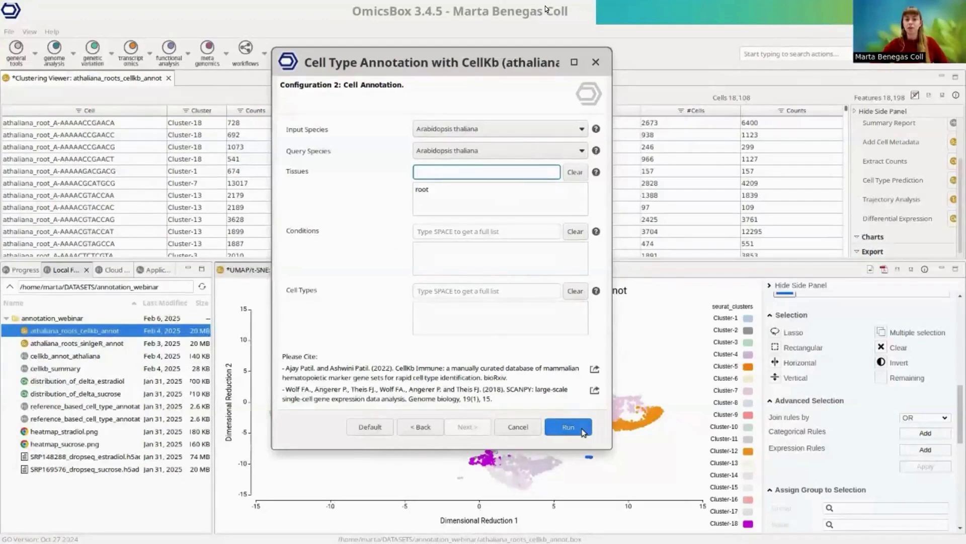
Run the CellKb cell type annotation, check the job's progress and return to the local files.
{"action": "left_click", "coordinate": [564, 426]}
{"action": "left_click", "coordinate": [25, 270]}
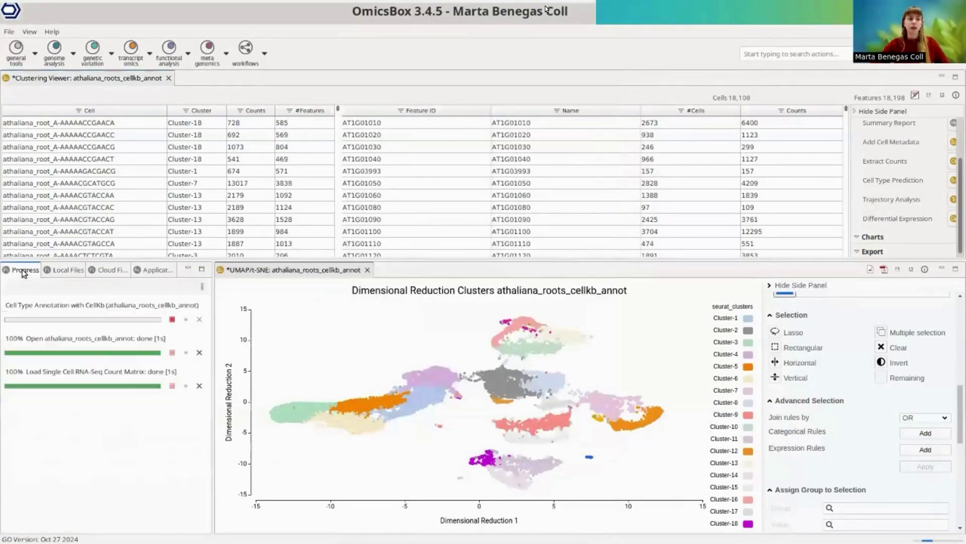
{"action": "left_click", "coordinate": [65, 271]}
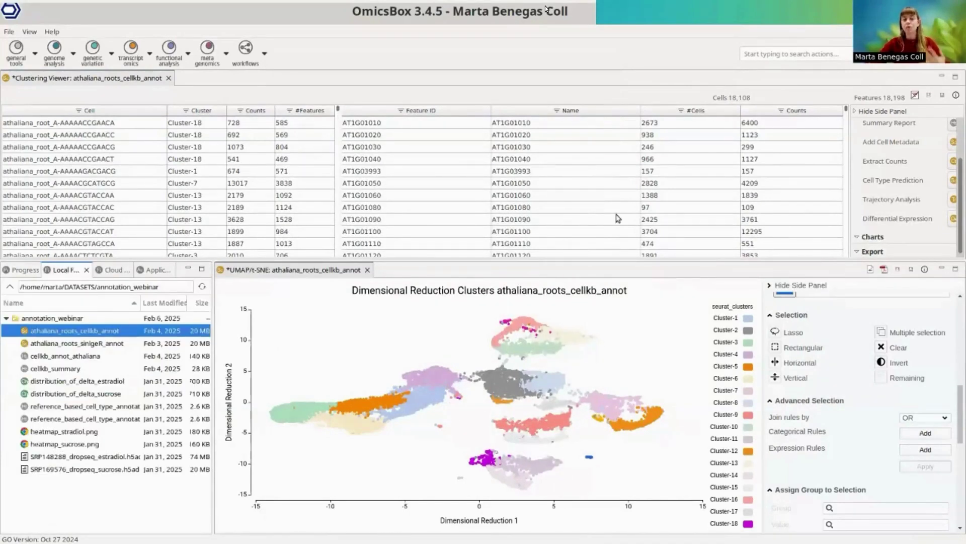
Enlarge the UMAP plot area and colour the cells by My Classifications with the CellKb-Broad group.
{"action": "left_click_drag", "start_coordinate": [212, 262], "coordinate": [265, 175]}
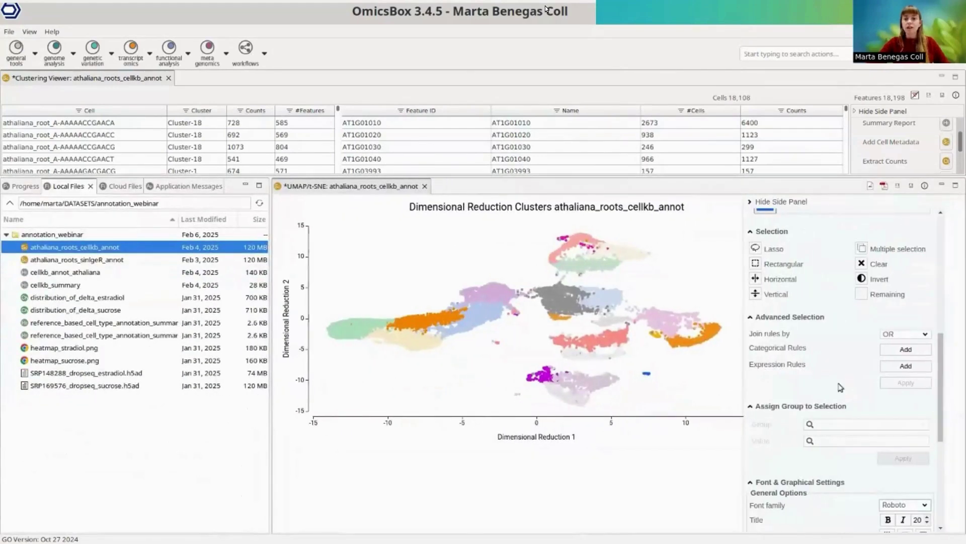
{"action": "scroll", "coordinate": [829, 384], "scroll_direction": "up", "scroll_amount": 10}
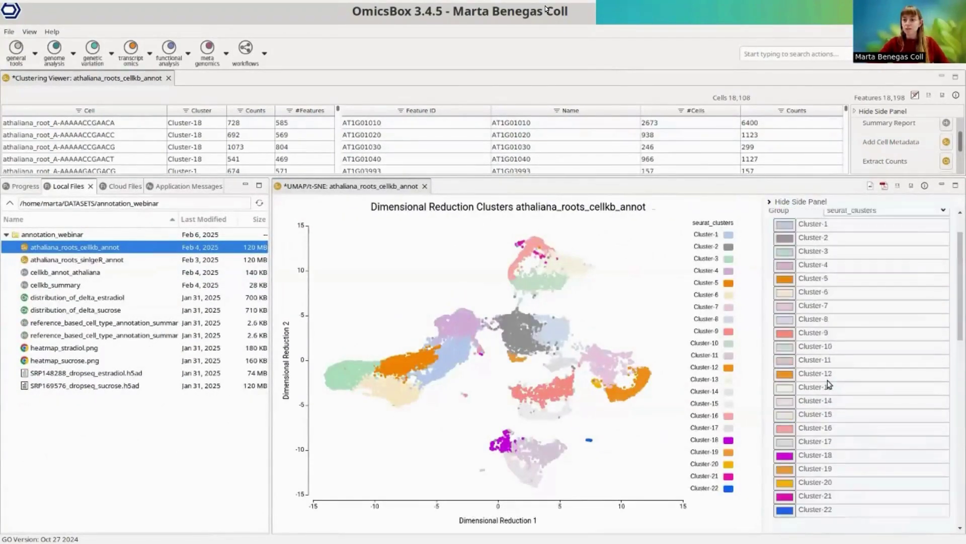
{"action": "left_click", "coordinate": [866, 251]}
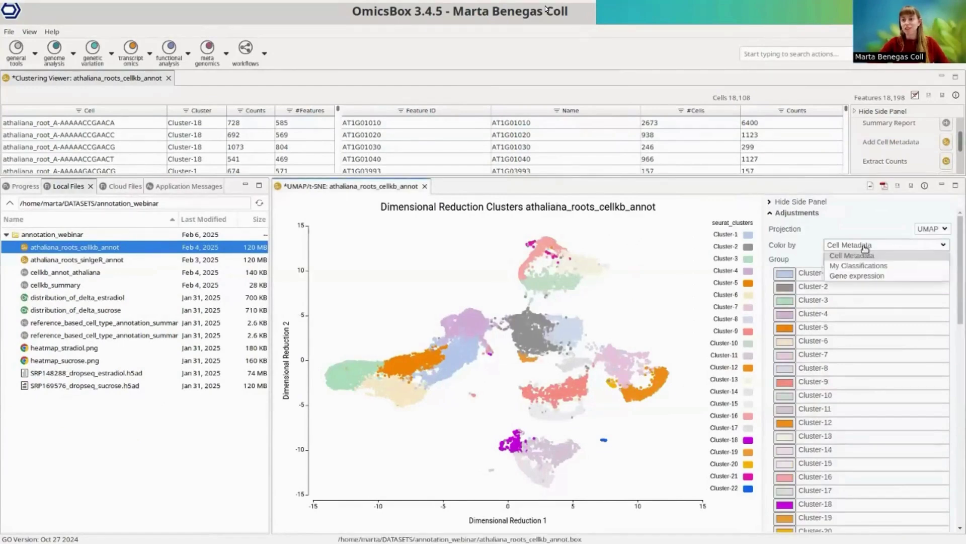
{"action": "left_click", "coordinate": [871, 267]}
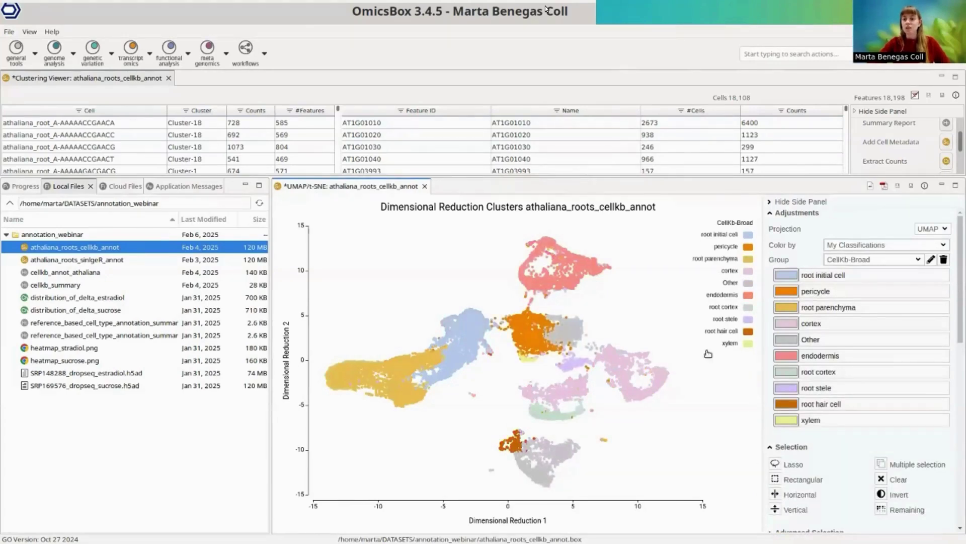
Switch the UMAP colouring to the CellKb-Granular group.
{"action": "left_click", "coordinate": [861, 263]}
{"action": "left_click", "coordinate": [872, 282]}
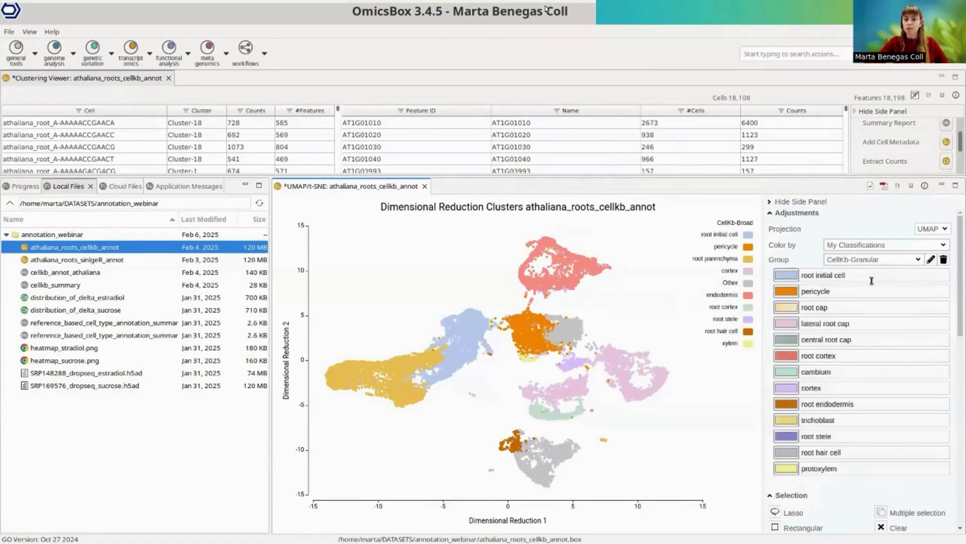
{"action": "left_click", "coordinate": [872, 280]}
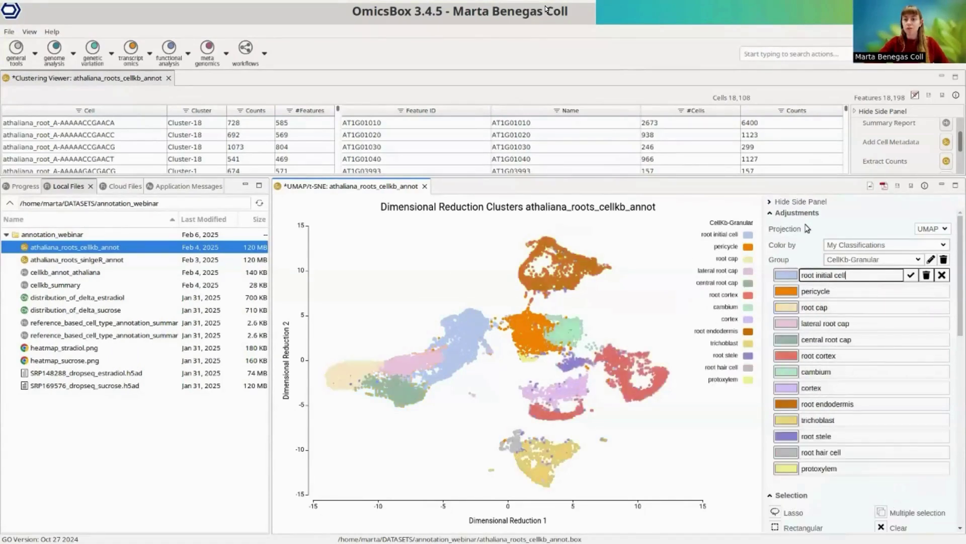
Open the cellkb_annot_athaliana results and examine the predicted cell type scores for Cluster-3 and Cluster-2.
{"action": "double_click", "coordinate": [79, 274]}
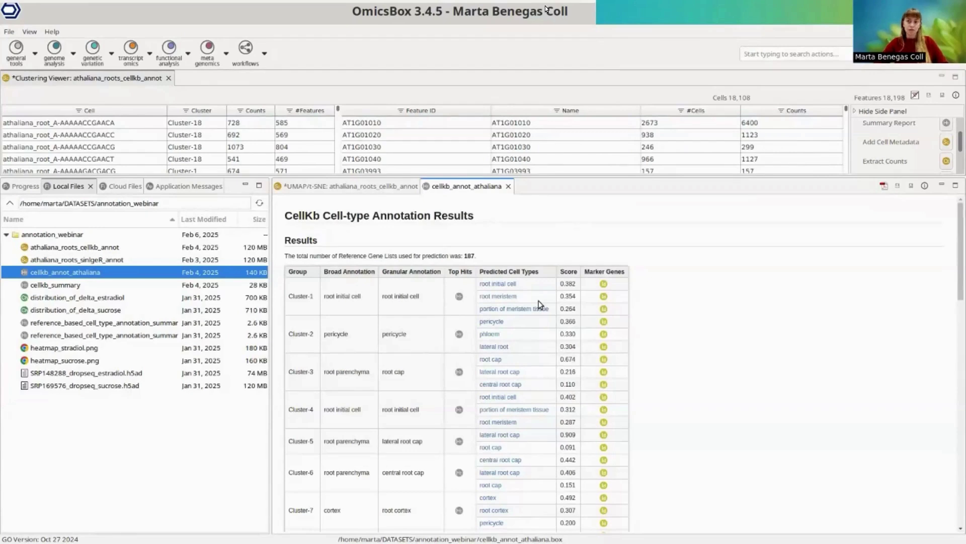
{"action": "double_click", "coordinate": [569, 359]}
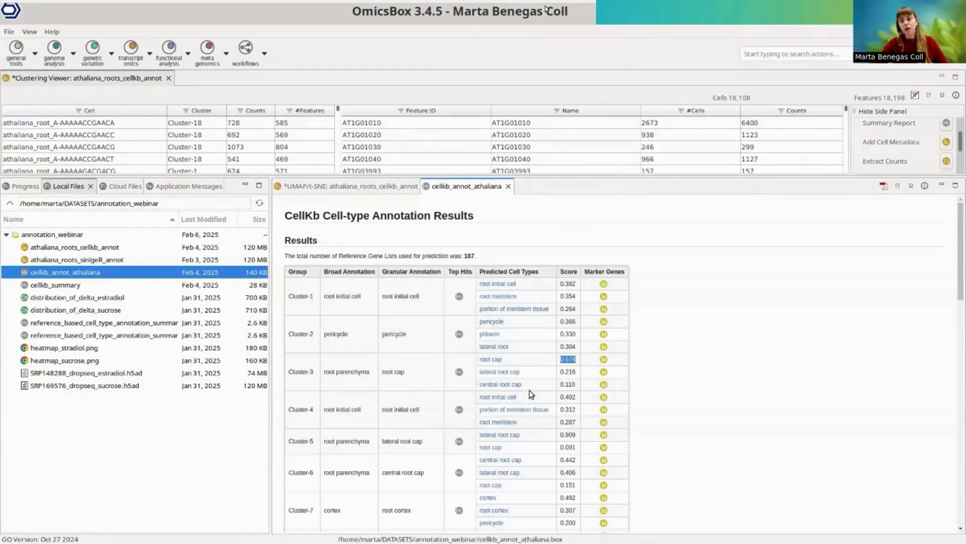
{"action": "left_click", "coordinate": [580, 343]}
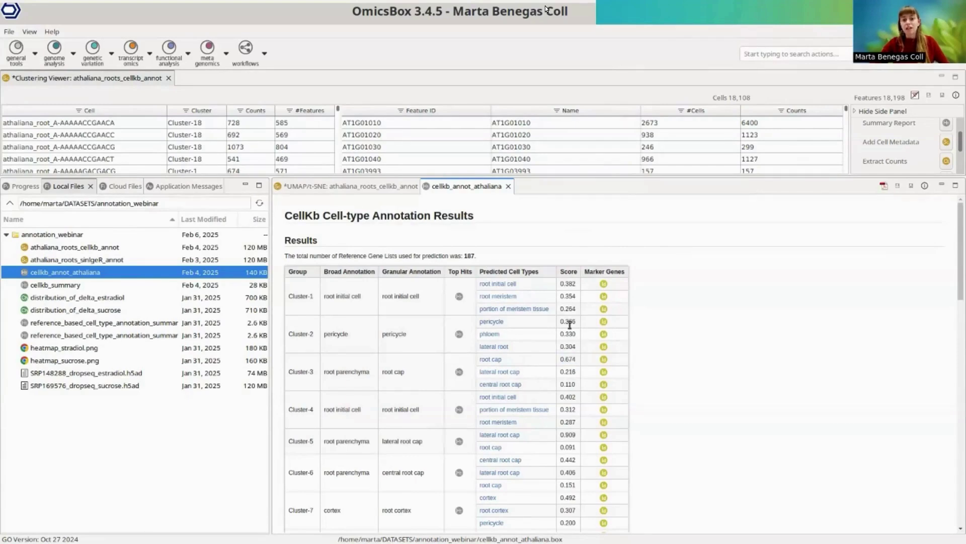
{"action": "left_click_drag", "start_coordinate": [558, 321], "coordinate": [576, 347]}
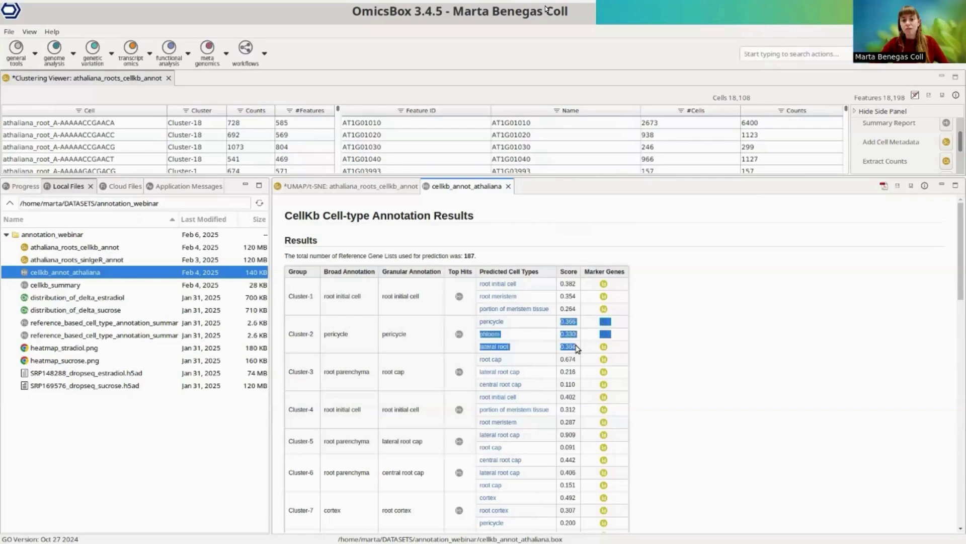
{"action": "left_click", "coordinate": [536, 326]}
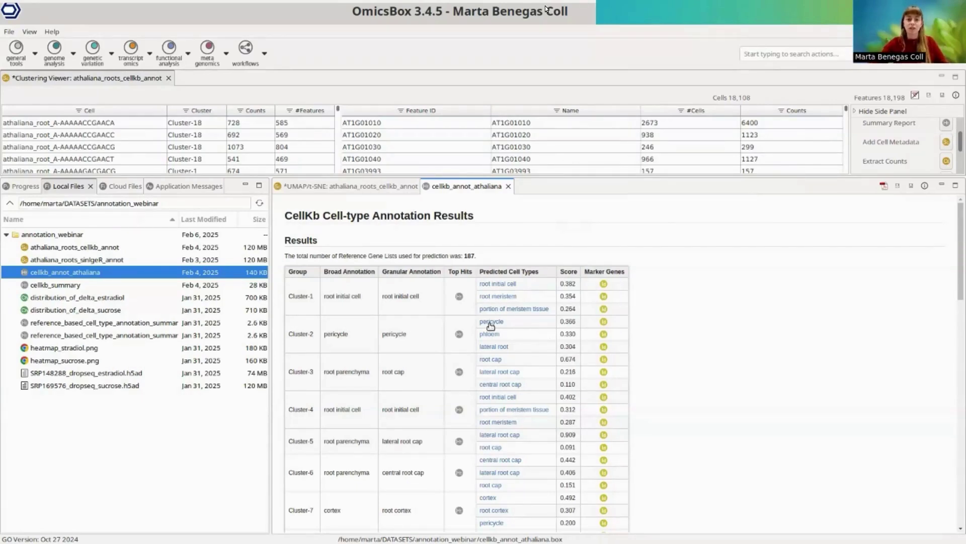
Open the top matching hits of Cluster-2 and Cluster-3 from the CellKb results to compare them.
{"action": "left_click", "coordinate": [459, 335]}
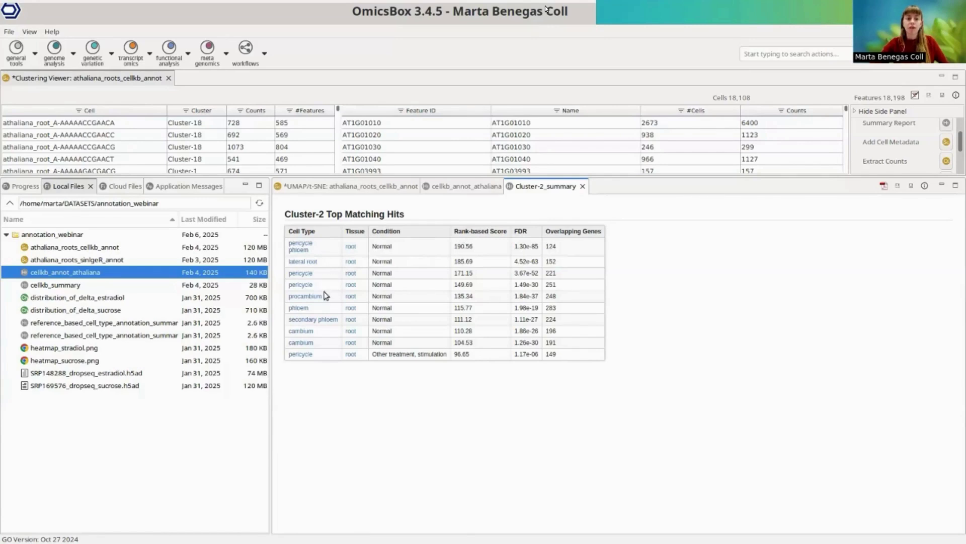
{"action": "left_click", "coordinate": [459, 186]}
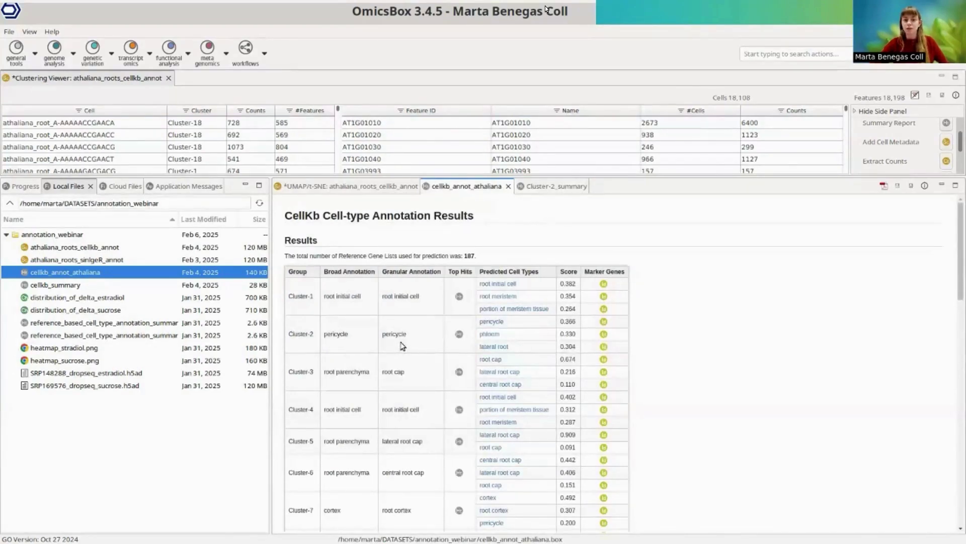
{"action": "left_click", "coordinate": [459, 372]}
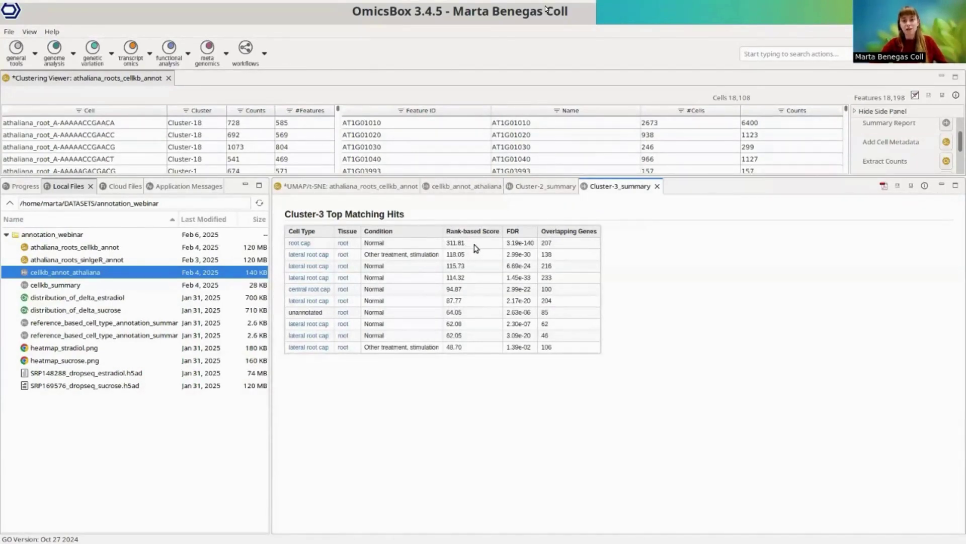
Set up a Cell Type Prediction with SingleR for the athaliana_roots_cellkb_annot dataset and proceed to its input settings.
{"action": "left_click", "coordinate": [464, 187]}
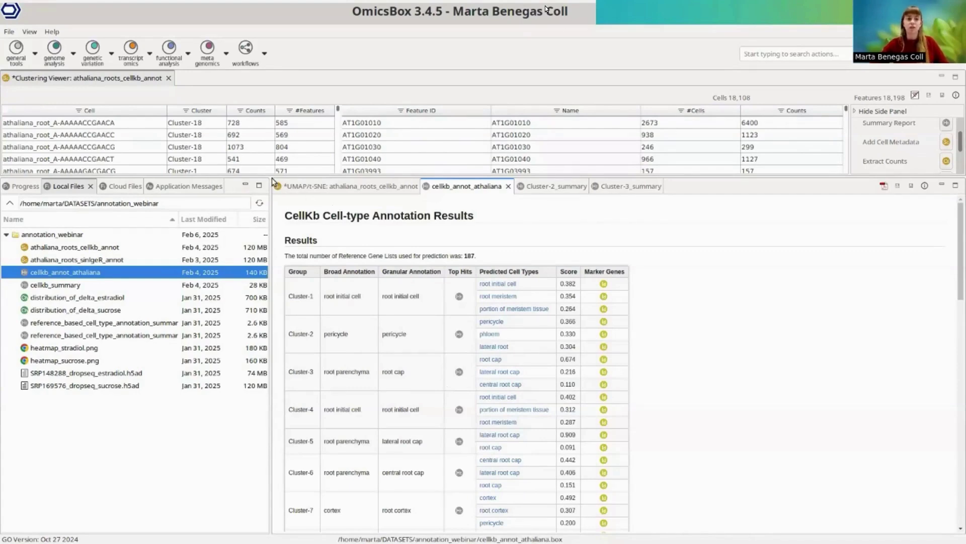
{"action": "left_click_drag", "start_coordinate": [269, 180], "coordinate": [289, 213]}
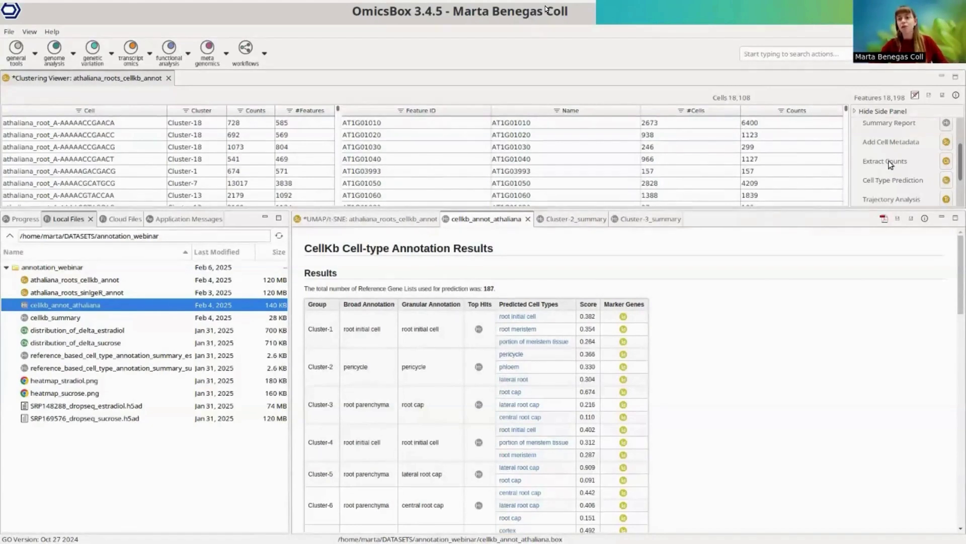
{"action": "scroll", "coordinate": [890, 162], "scroll_direction": "down", "scroll_amount": 1}
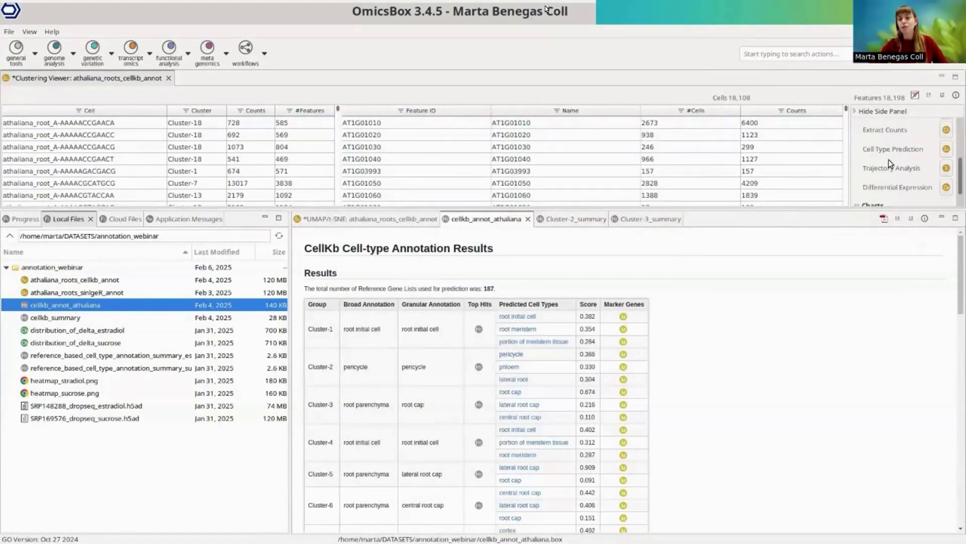
{"action": "left_click", "coordinate": [947, 149]}
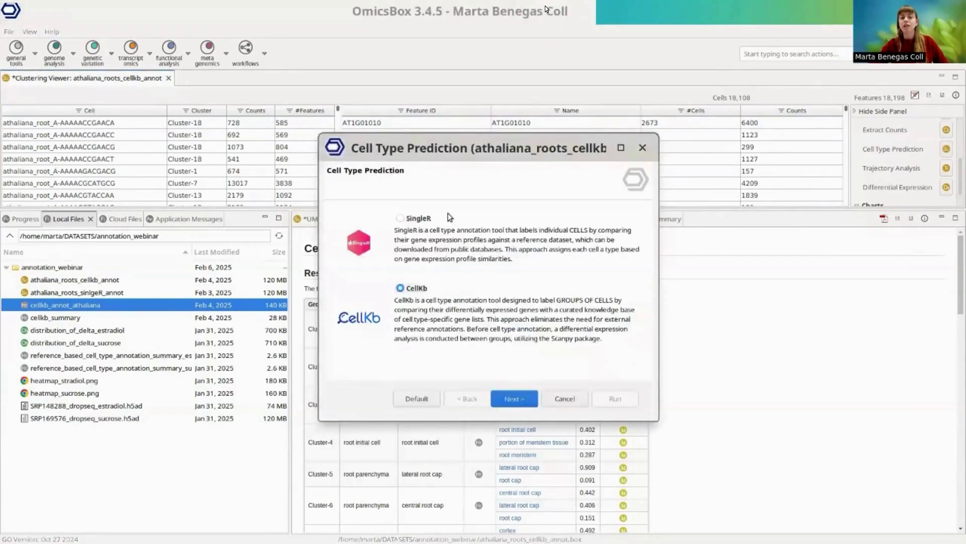
{"action": "left_click", "coordinate": [416, 222]}
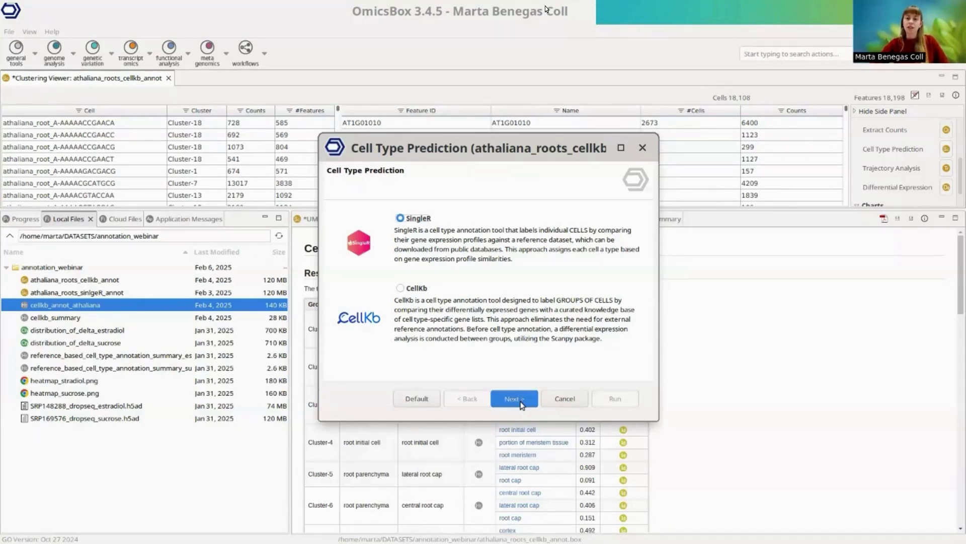
{"action": "left_click", "coordinate": [514, 399]}
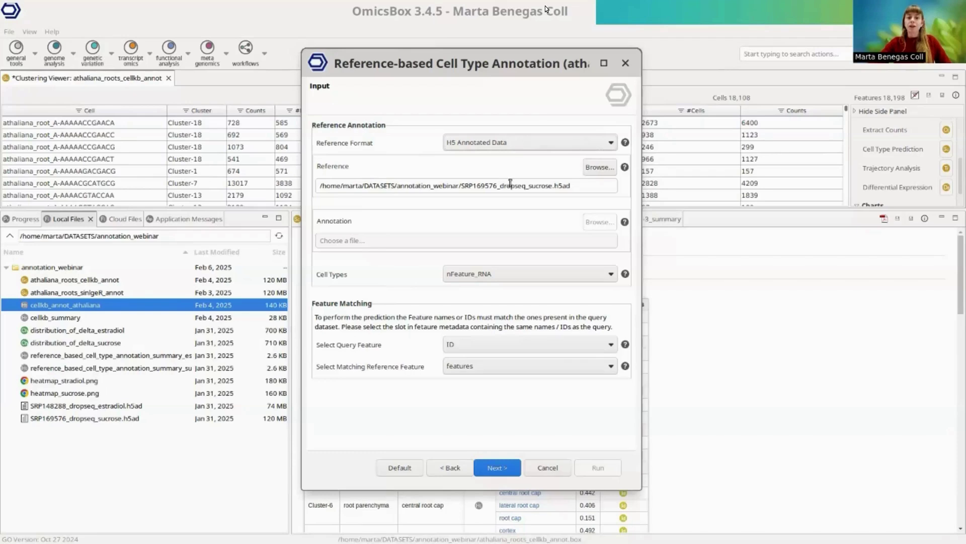
Use Celltype as the cell types field of the reference SRP169576_dropseq_sucrose.h5ad.
{"action": "left_click", "coordinate": [542, 187]}
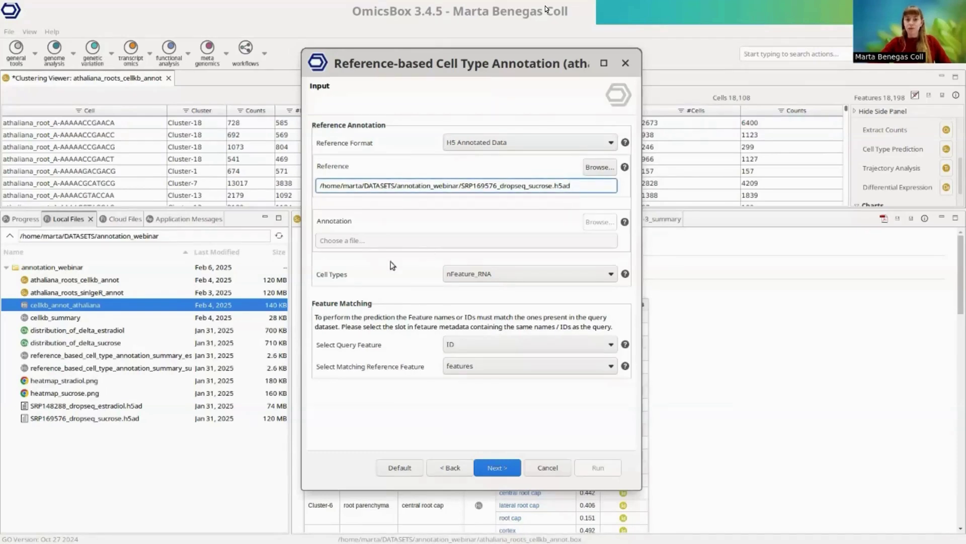
{"action": "left_click", "coordinate": [533, 276]}
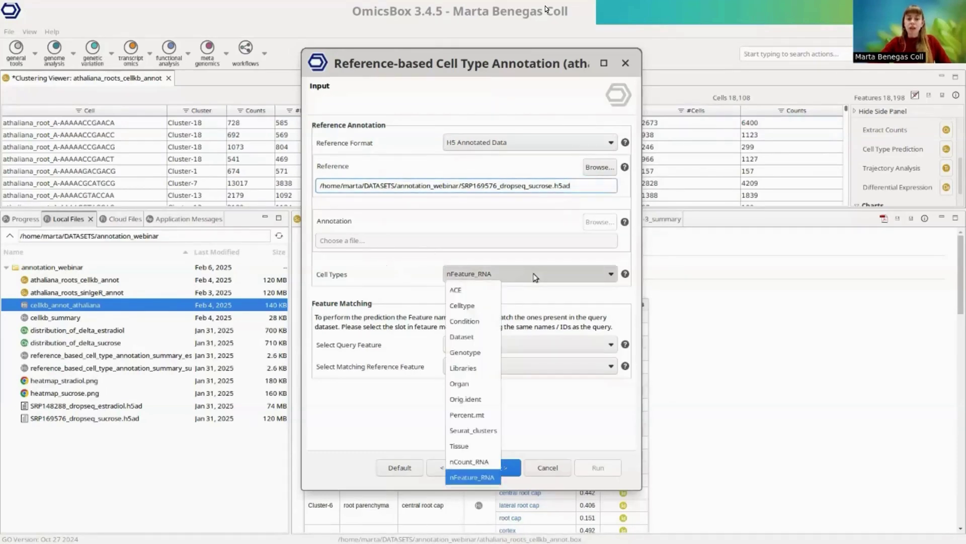
{"action": "left_click", "coordinate": [486, 309]}
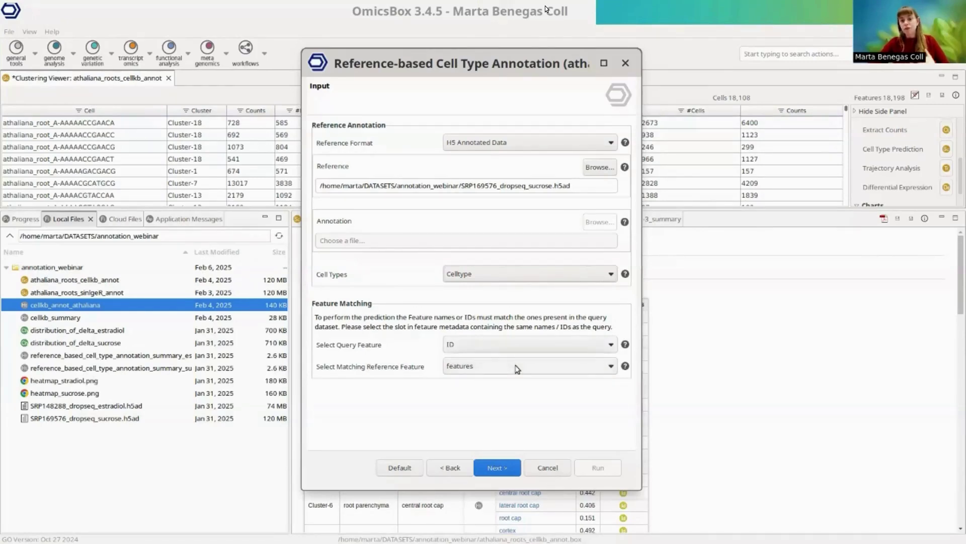
Run the reference-based cell type annotation with its preset configuration and stop the running job.
{"action": "left_click", "coordinate": [507, 470]}
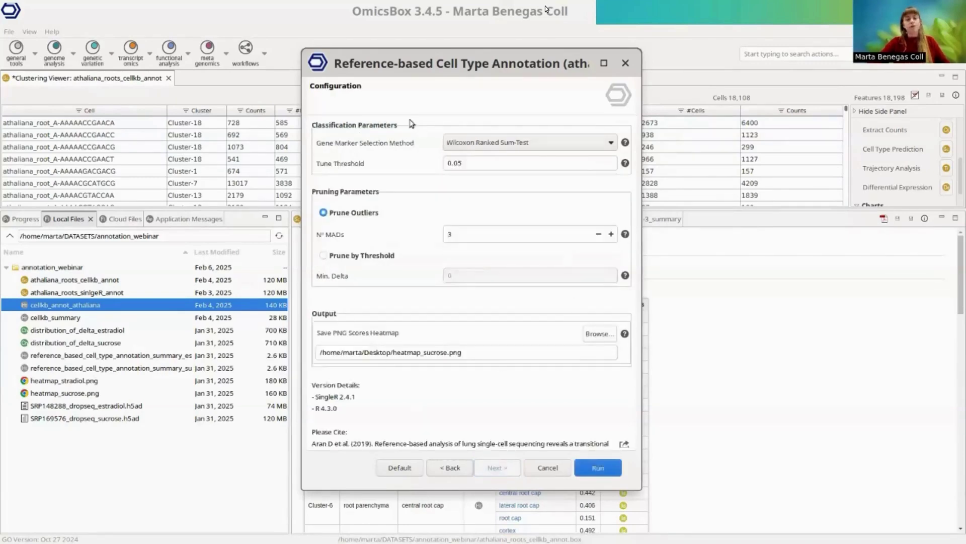
{"action": "left_click", "coordinate": [608, 471]}
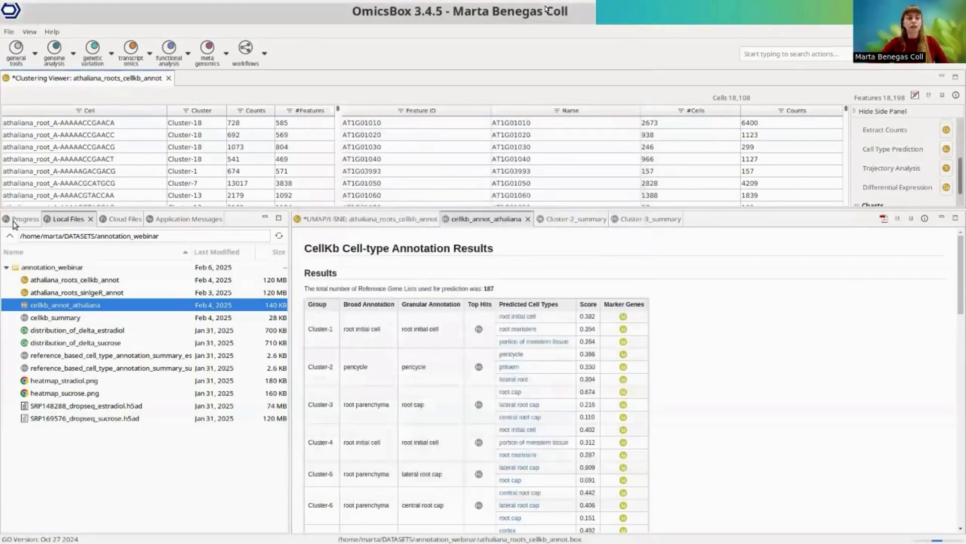
{"action": "left_click", "coordinate": [15, 220]}
{"action": "left_click", "coordinate": [249, 253]}
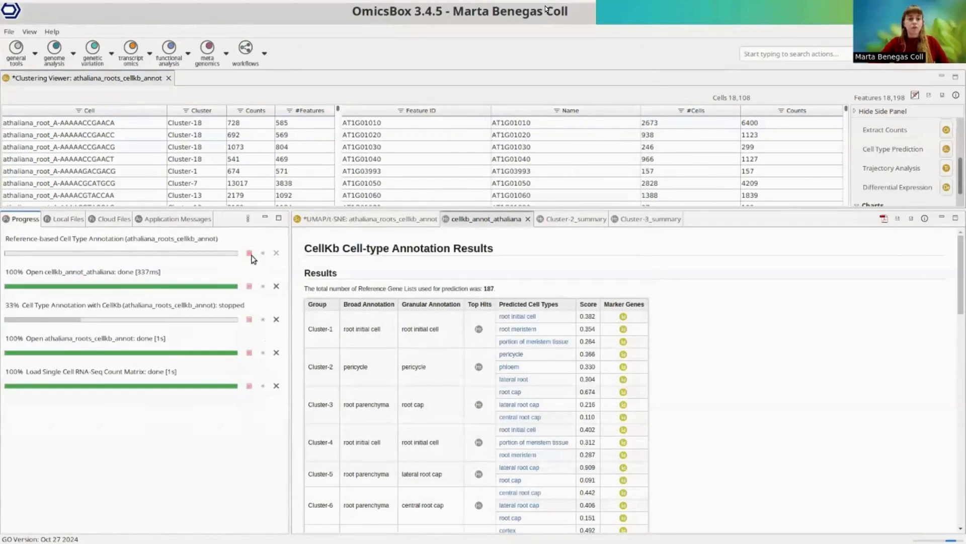
Open the athaliana_roots_sinlgeR_annot dataset from the local files and display its UMAP/t-SNE plot.
{"action": "left_click", "coordinate": [71, 222]}
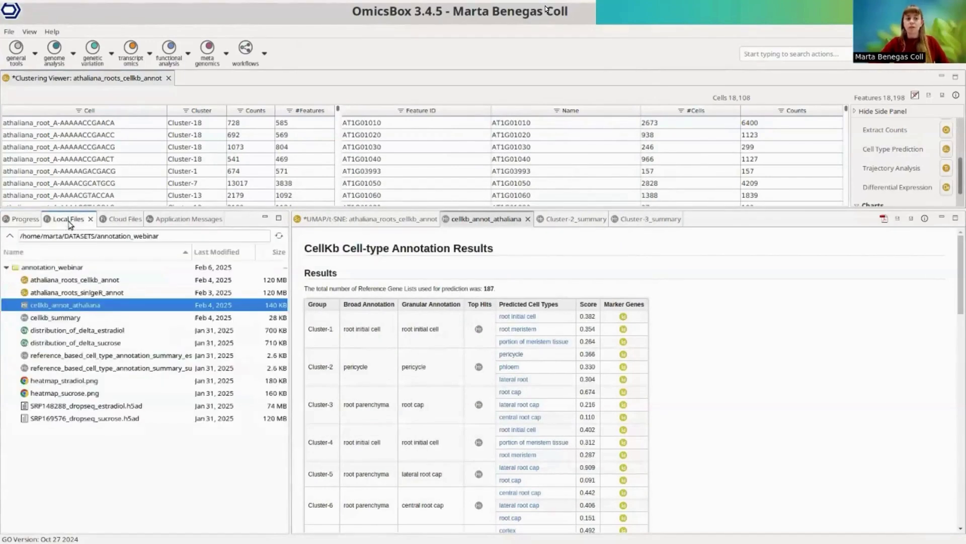
{"action": "double_click", "coordinate": [94, 294]}
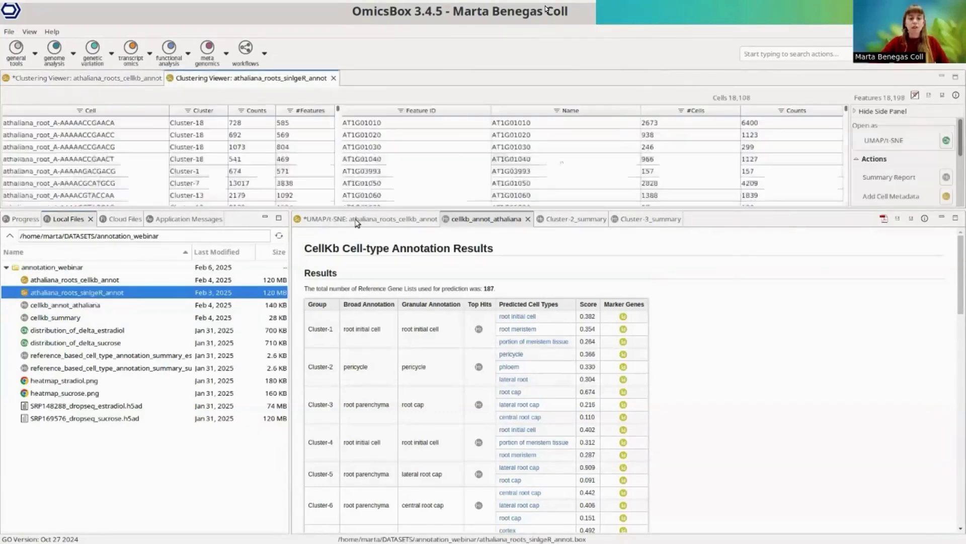
{"action": "left_click", "coordinate": [357, 220]}
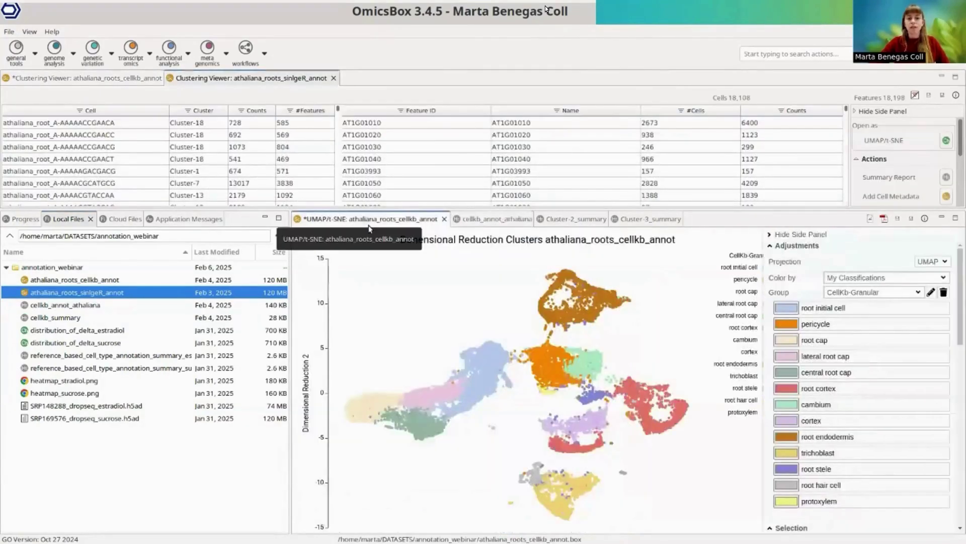
{"action": "left_click", "coordinate": [946, 141]}
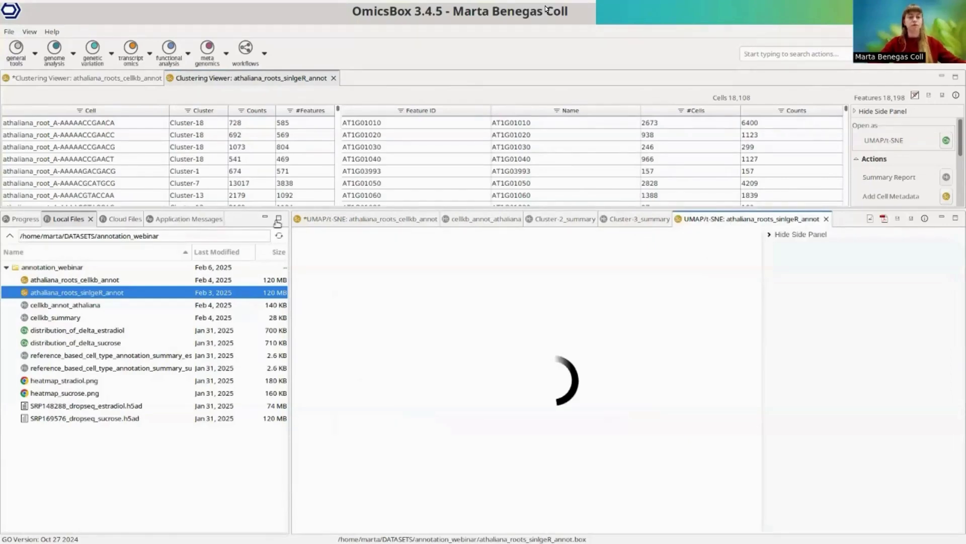
Arrange the SingleR UMAP plot side by side with the CellKb UMAP plot and widen its pane.
{"action": "left_click_drag", "start_coordinate": [297, 220], "coordinate": [730, 327]}
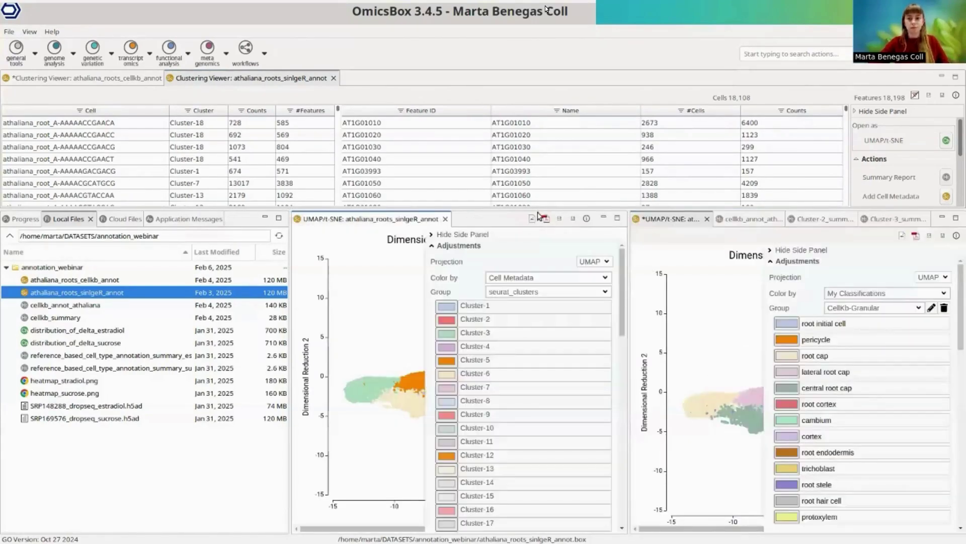
{"action": "left_click_drag", "start_coordinate": [375, 222], "coordinate": [231, 224]}
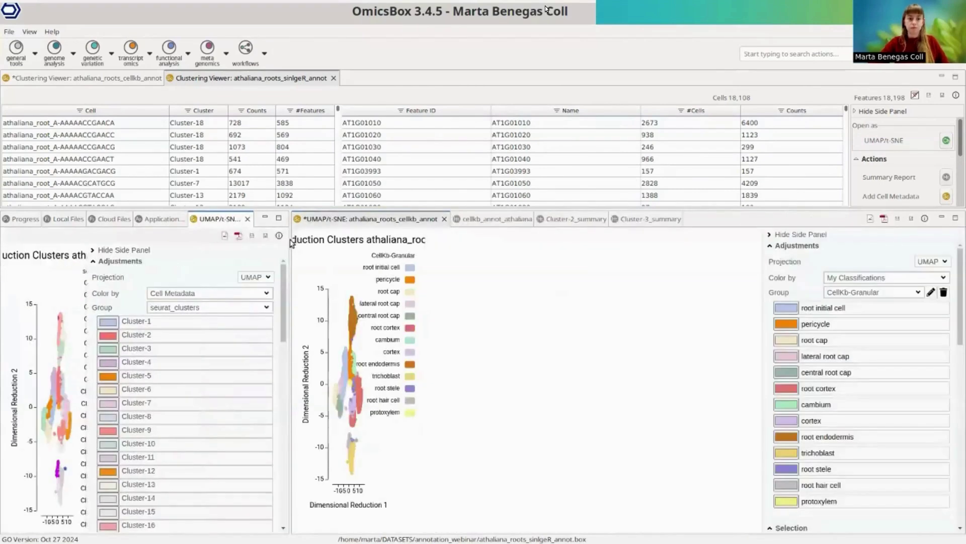
{"action": "left_click_drag", "start_coordinate": [289, 240], "coordinate": [425, 221]}
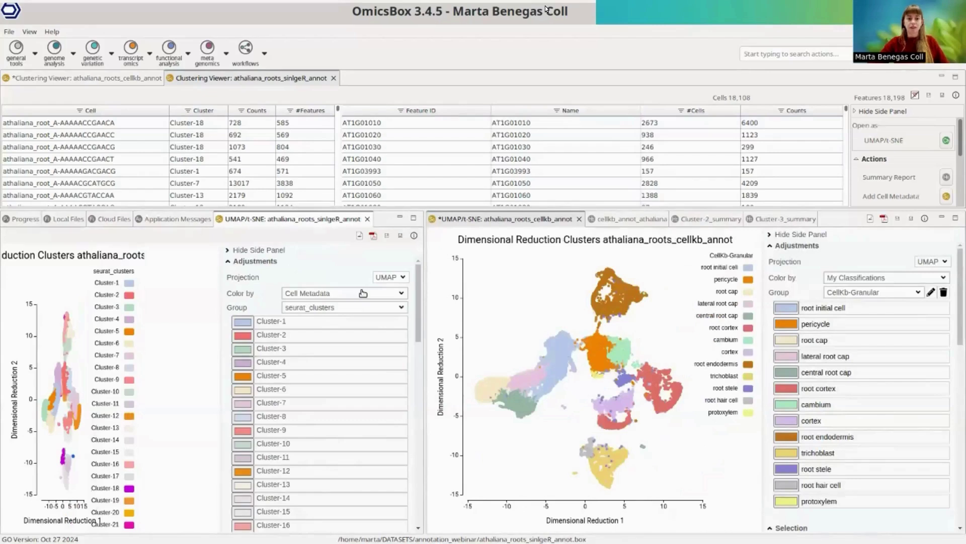
Colour the SingleR UMAP by My Classifications with the SRP169576_dropseq_sucrose_1 group.
{"action": "left_click", "coordinate": [355, 298]}
{"action": "left_click", "coordinate": [346, 320]}
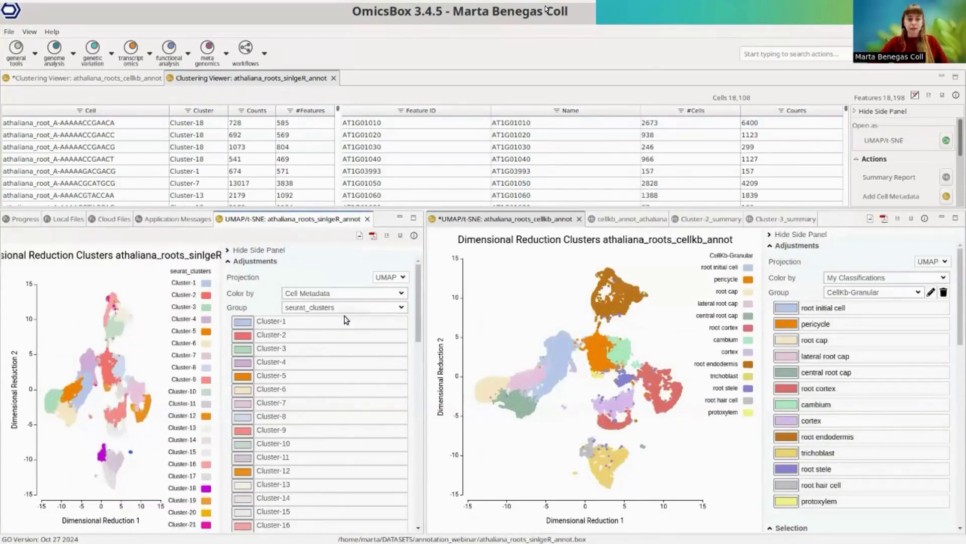
{"action": "left_click", "coordinate": [342, 307]}
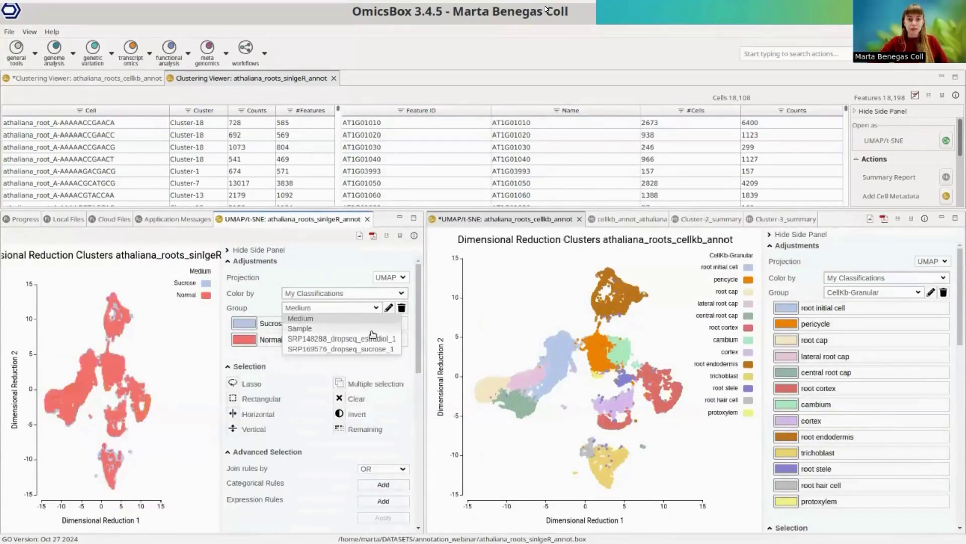
{"action": "left_click", "coordinate": [383, 348]}
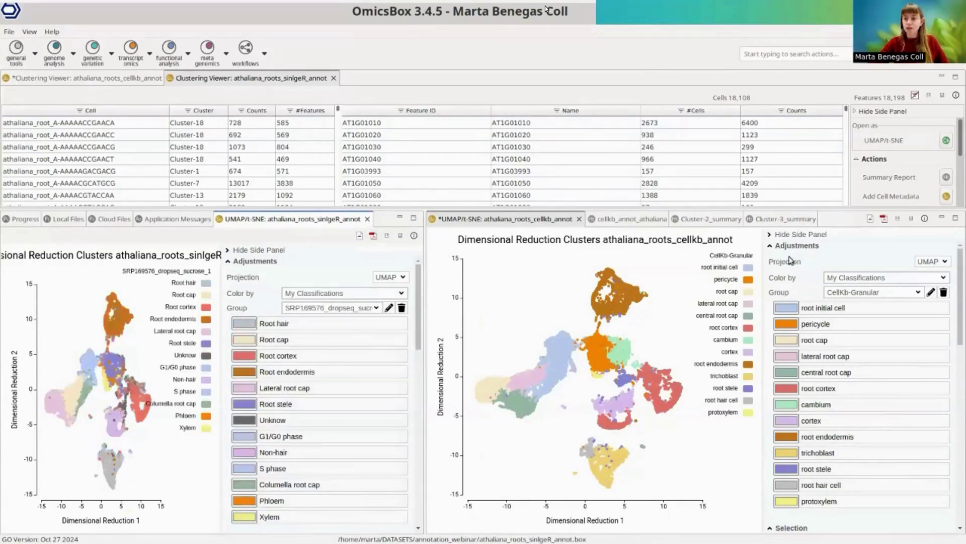
Hide the side panels of both UMAP plots and enlarge the plot area to two roughly equal halves.
{"action": "left_click", "coordinate": [771, 235]}
{"action": "left_click", "coordinate": [228, 249]}
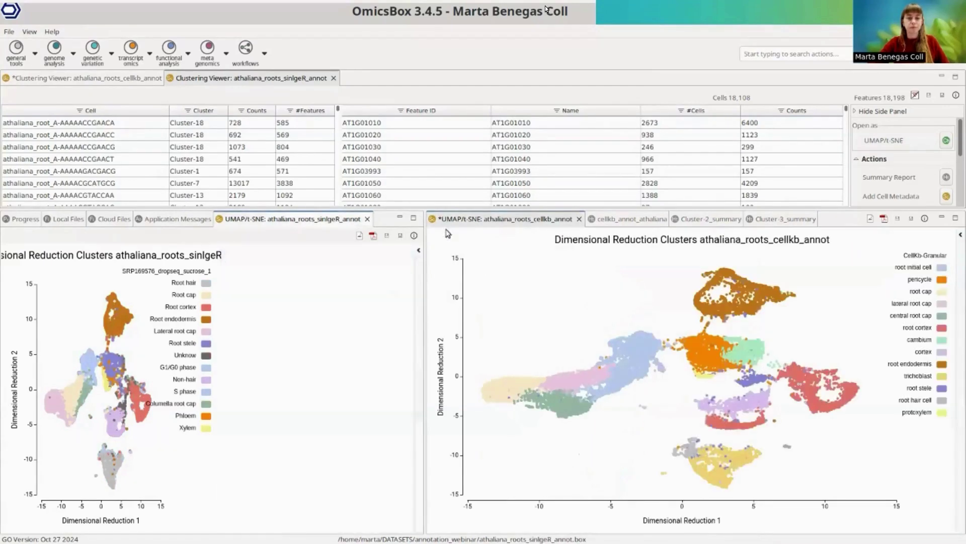
{"action": "left_click_drag", "start_coordinate": [425, 211], "coordinate": [421, 155]}
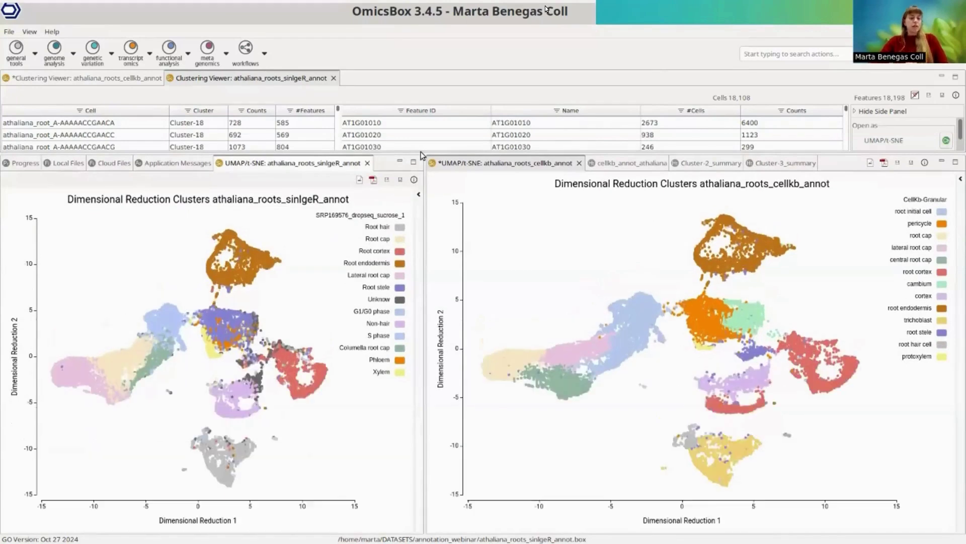
{"action": "left_click_drag", "start_coordinate": [421, 155], "coordinate": [469, 156]}
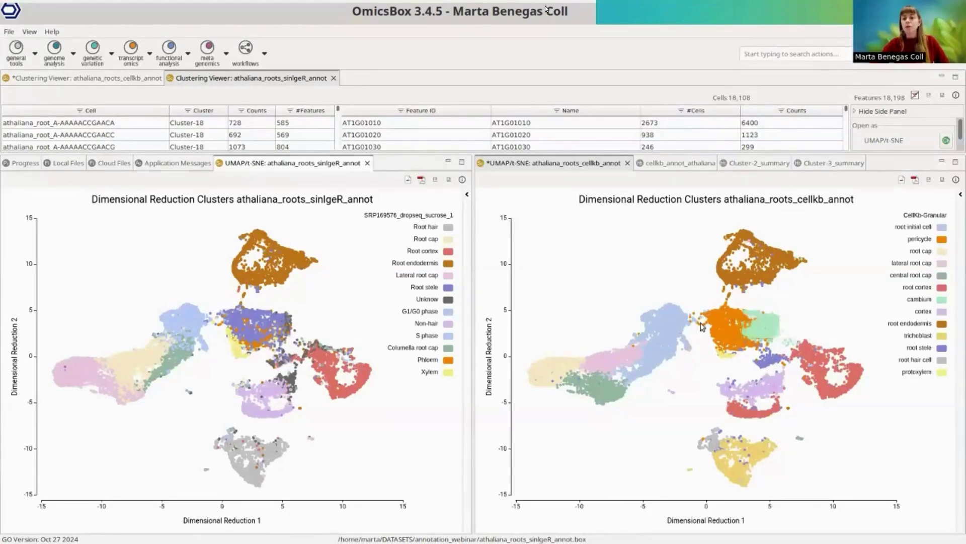
Switch the SingleR UMAP colouring to the SRP148288_dropseq_estradiol_1 group and hide its side panel again.
{"action": "mouse_move", "coordinate": [772, 312]}
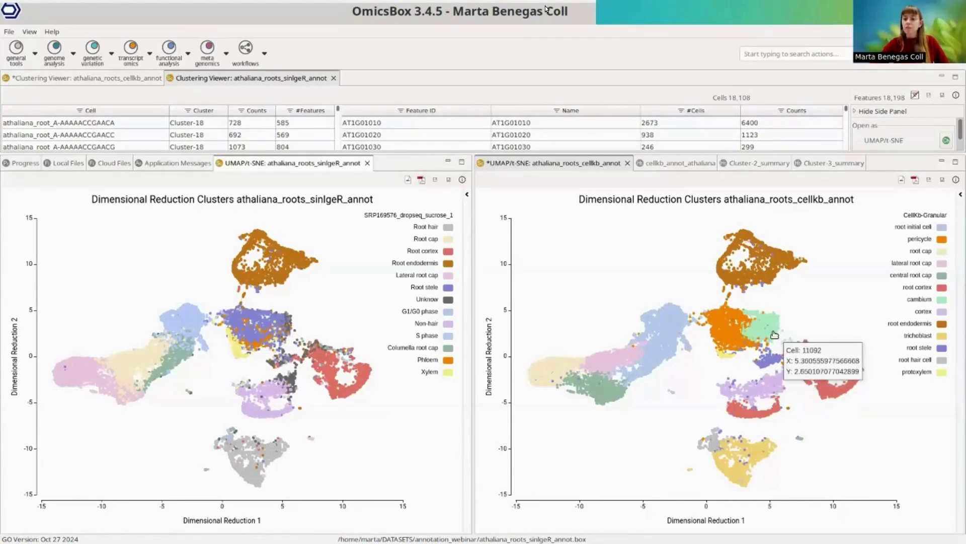
{"action": "mouse_move", "coordinate": [728, 339]}
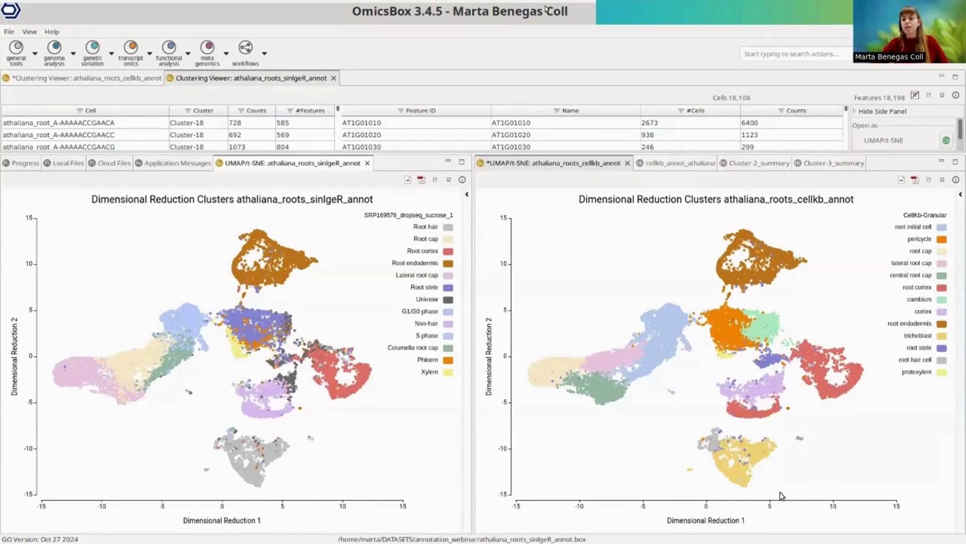
{"action": "mouse_move", "coordinate": [758, 455]}
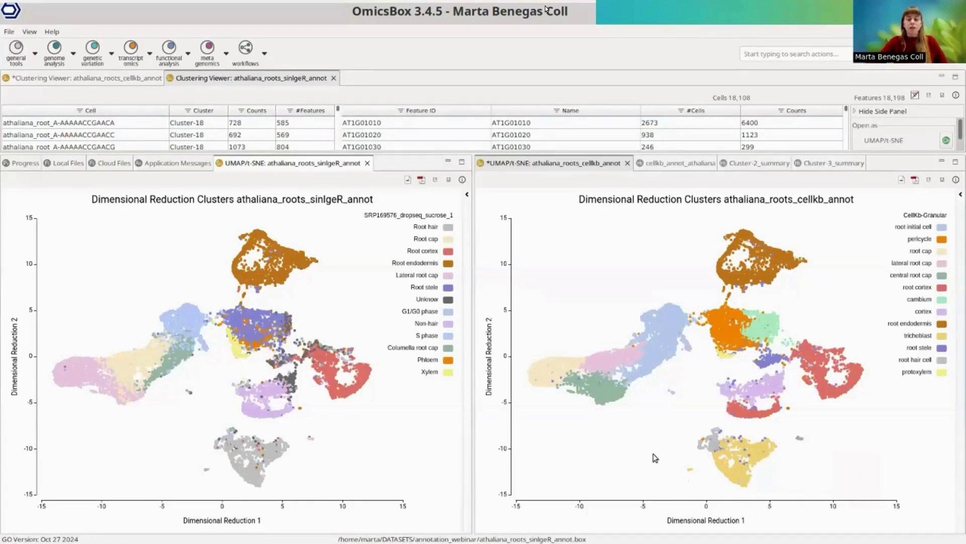
{"action": "mouse_move", "coordinate": [686, 305]}
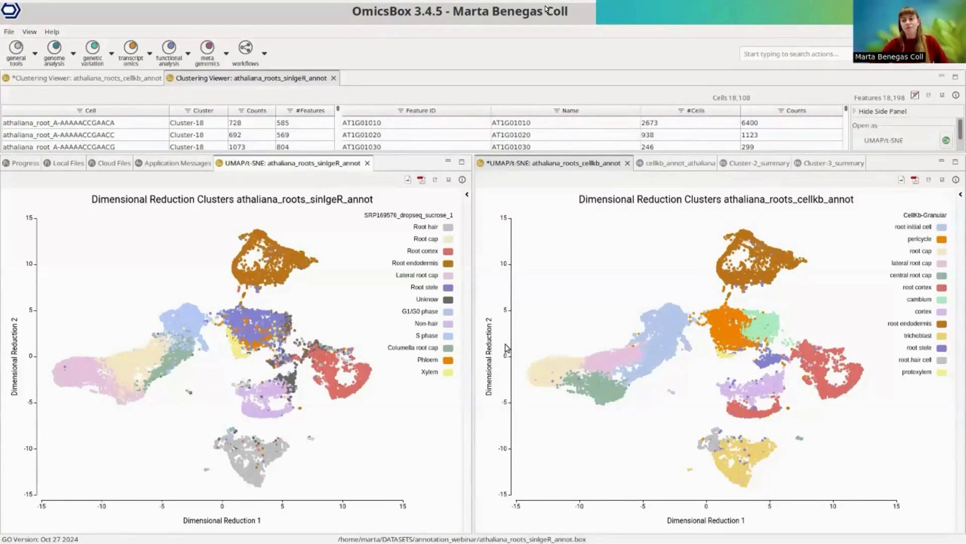
{"action": "left_click", "coordinate": [467, 195]}
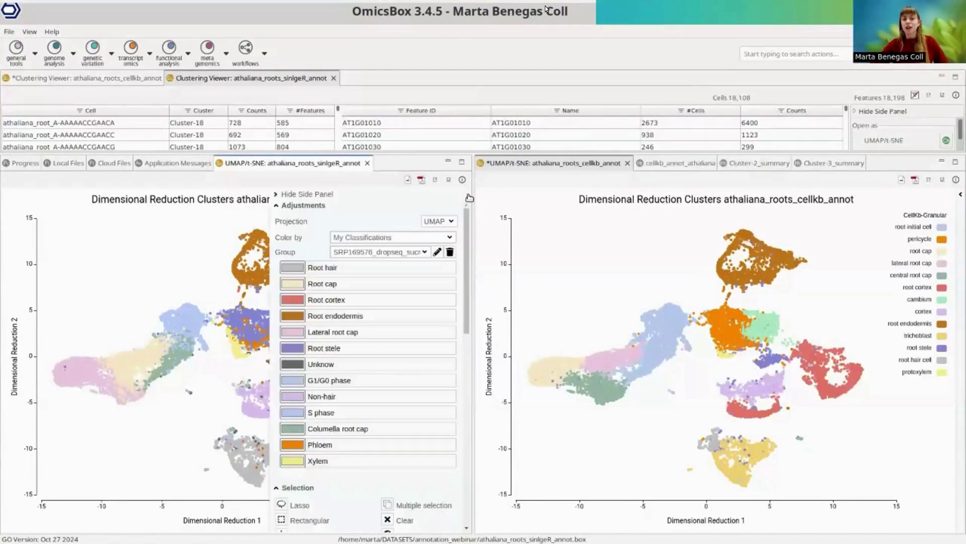
{"action": "left_click", "coordinate": [408, 256]}
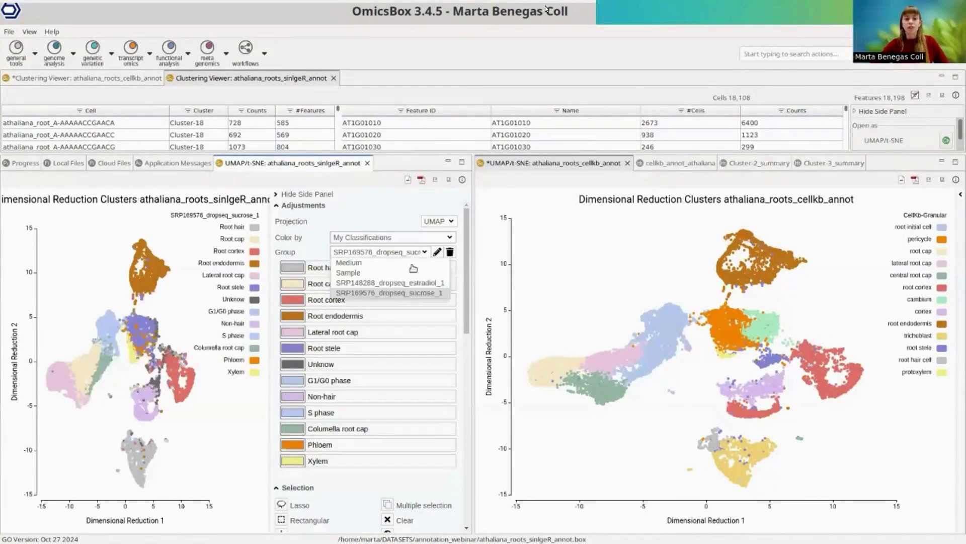
{"action": "left_click", "coordinate": [421, 285]}
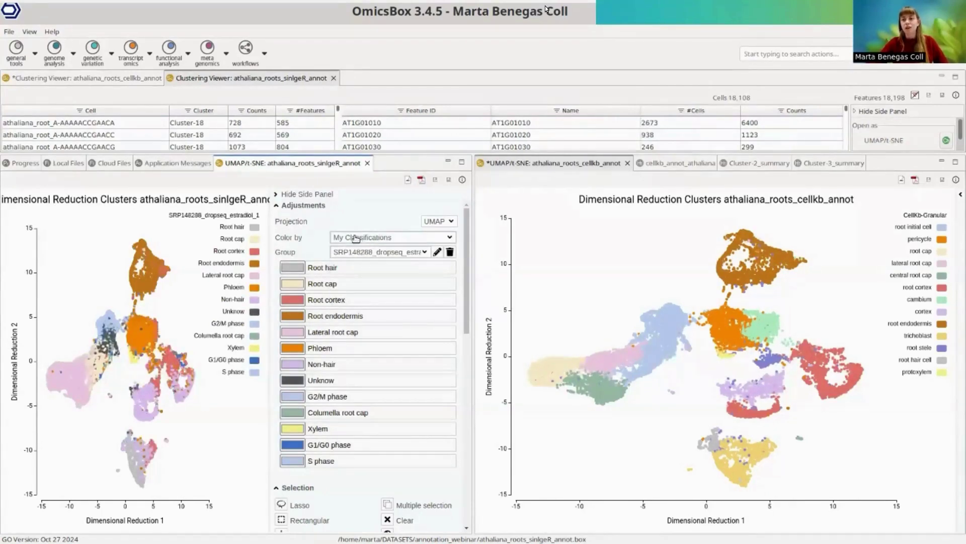
{"action": "left_click", "coordinate": [277, 196]}
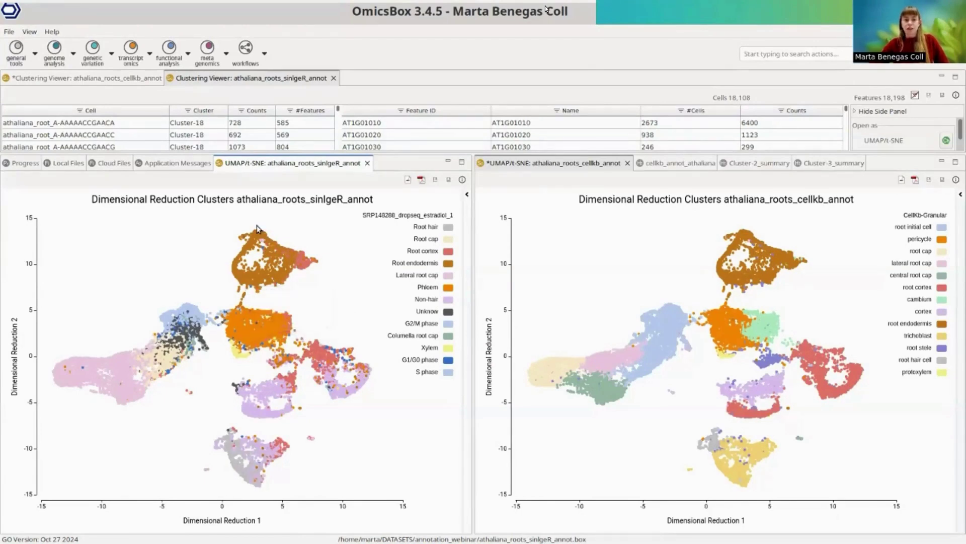
Compare the estradiol-based SingleR clusters with the CellKb-Granular clusters and switch to the presentation slides.
{"action": "mouse_move", "coordinate": [303, 271]}
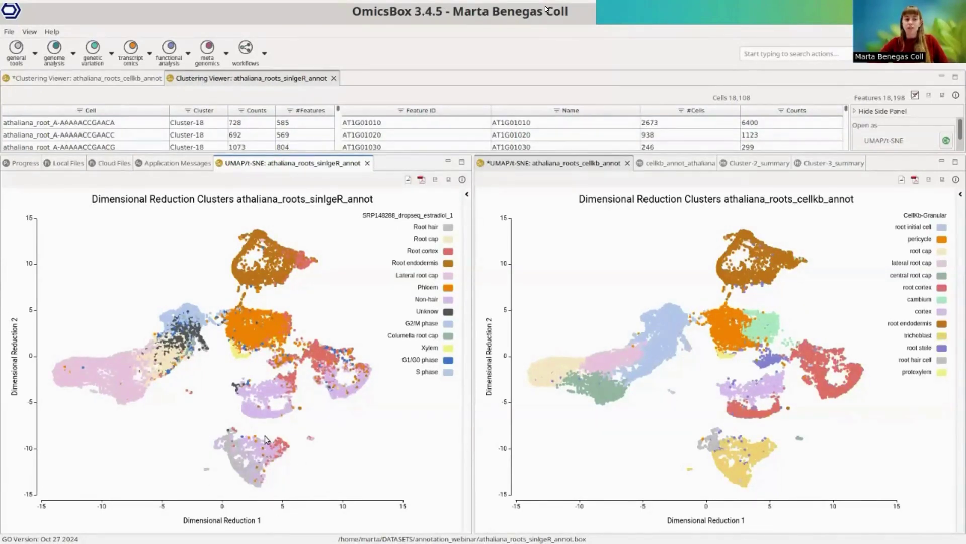
{"action": "mouse_move", "coordinate": [255, 480]}
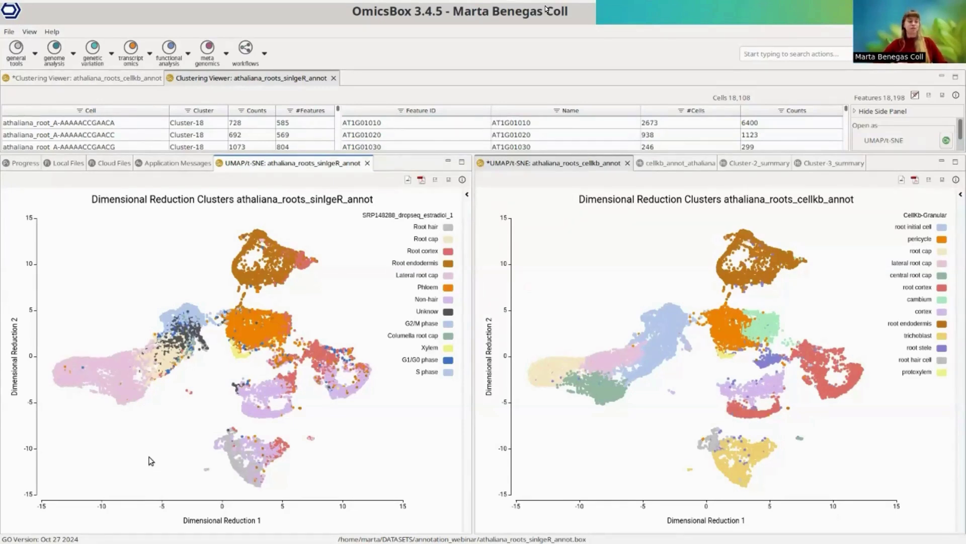
{"action": "key", "text": "alt+Tab"}
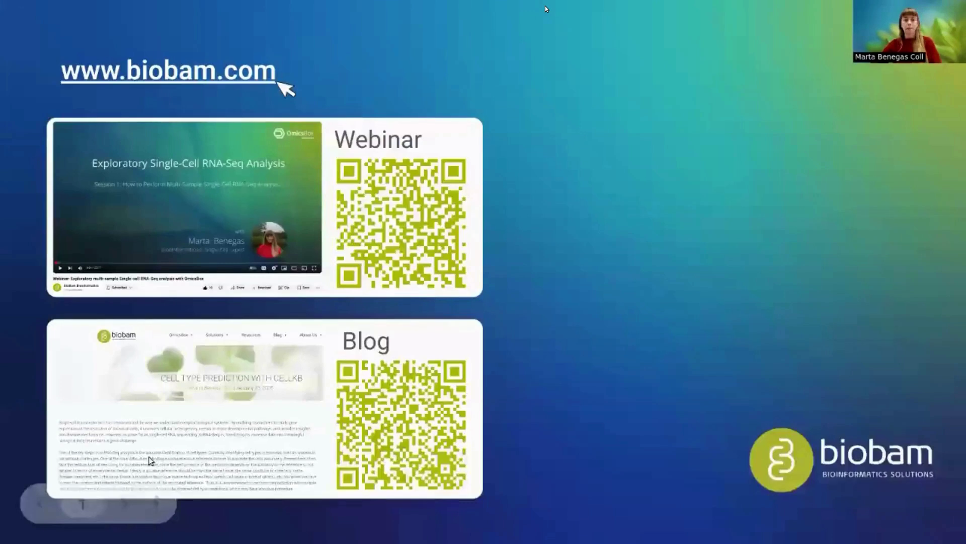